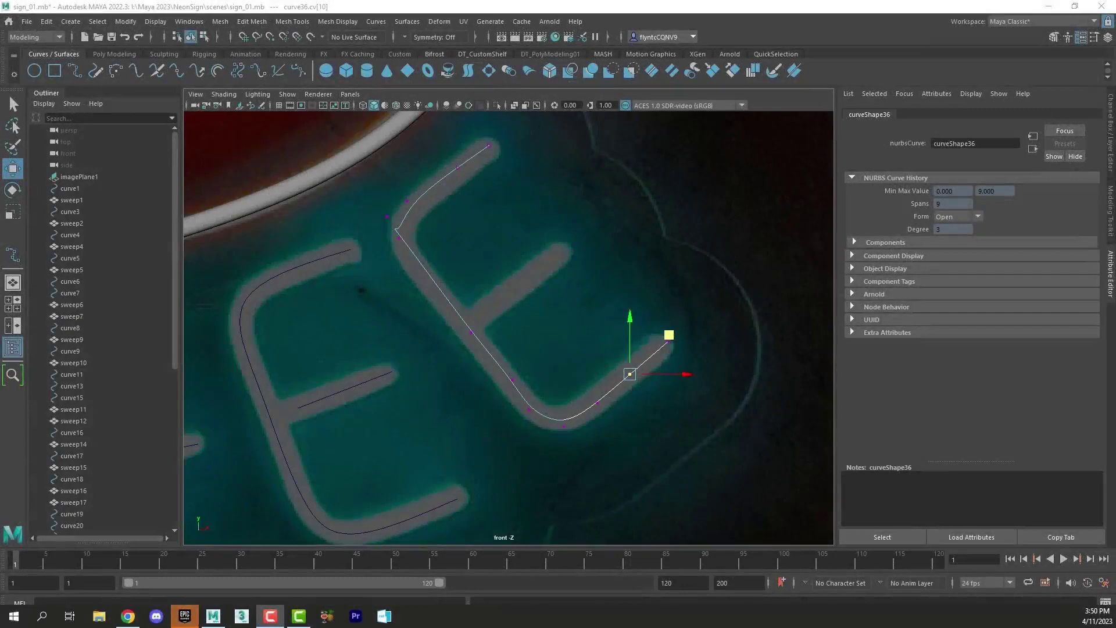
Step: Switch Curve36 to control-vertex editing and move its corner CV left to reshape the bend
alt+middle_drag(490, 259, 568, 356)
scroll(528, 358, down, 2)
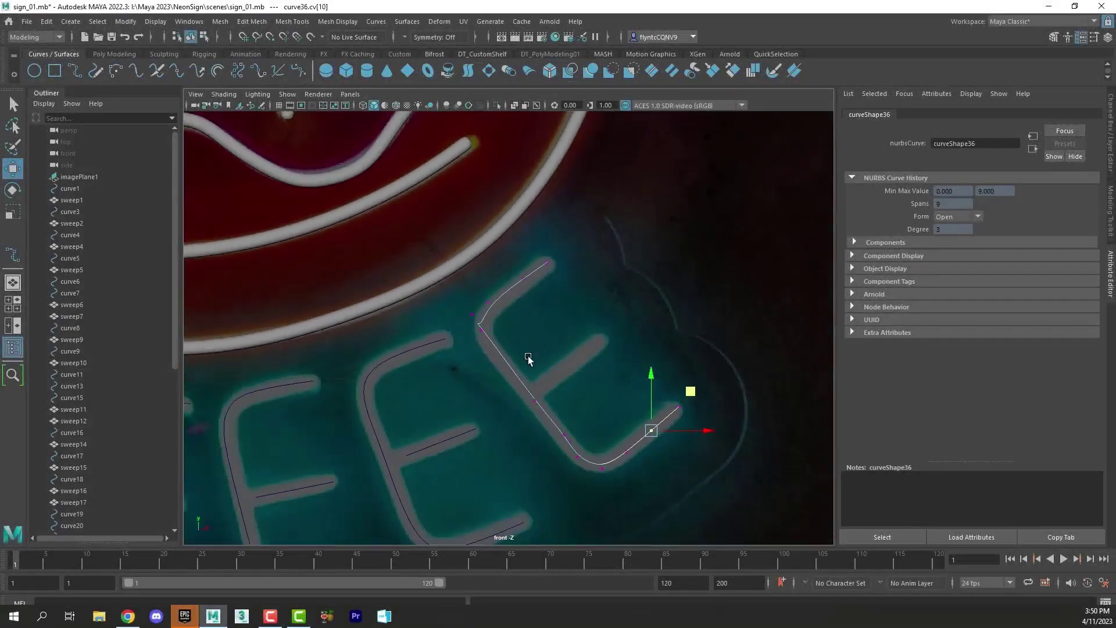
scroll(528, 357, up, 5)
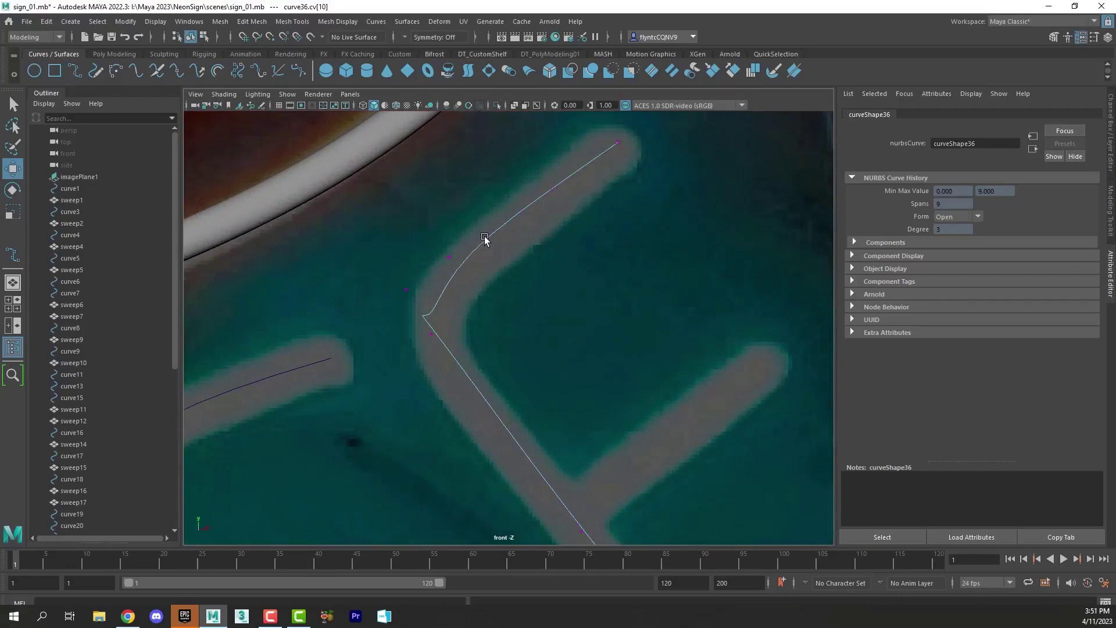
right_drag(484, 238, 514, 226)
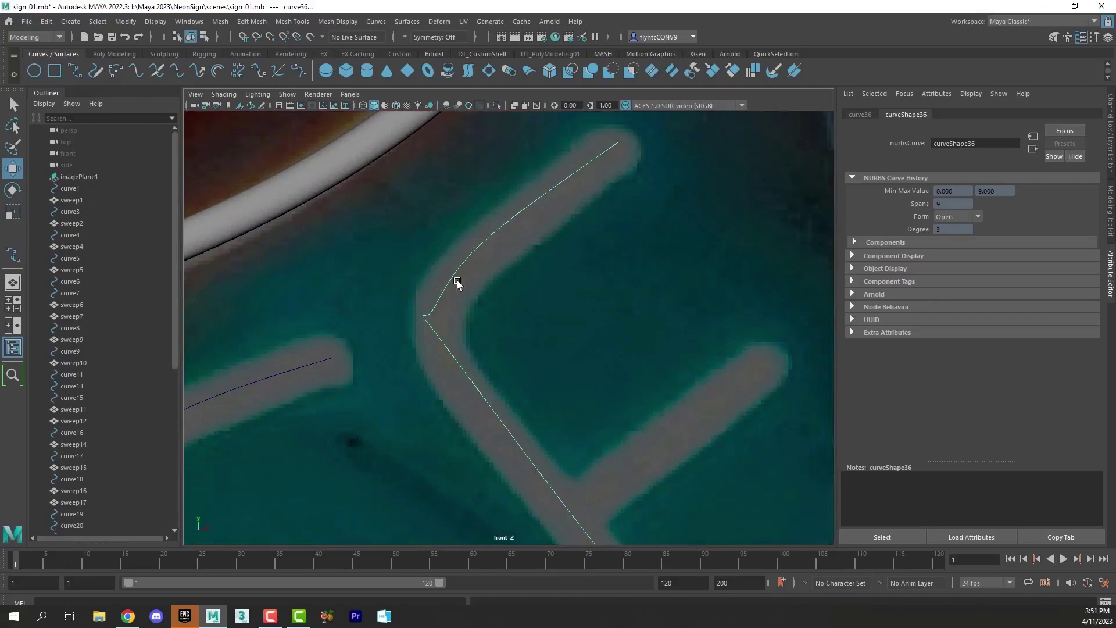
right_drag(457, 258, 403, 262)
drag(389, 283, 420, 297)
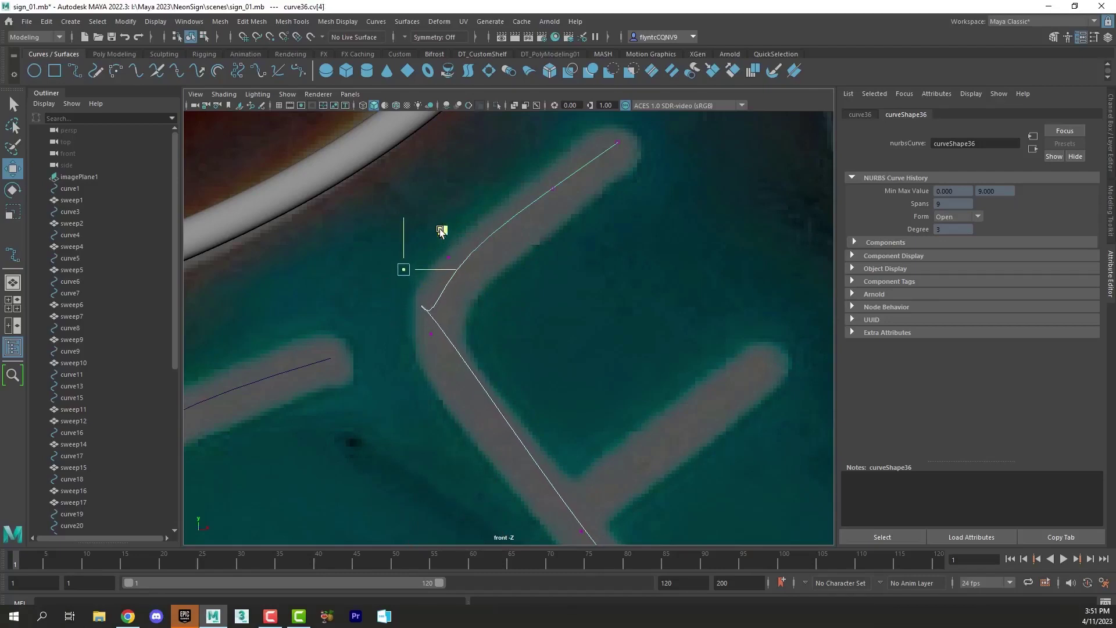
middle_drag(434, 232, 498, 341)
Step: Pull the neighbouring CVs up-left and nudge the lower corner CV down to smooth the E
key(Left)
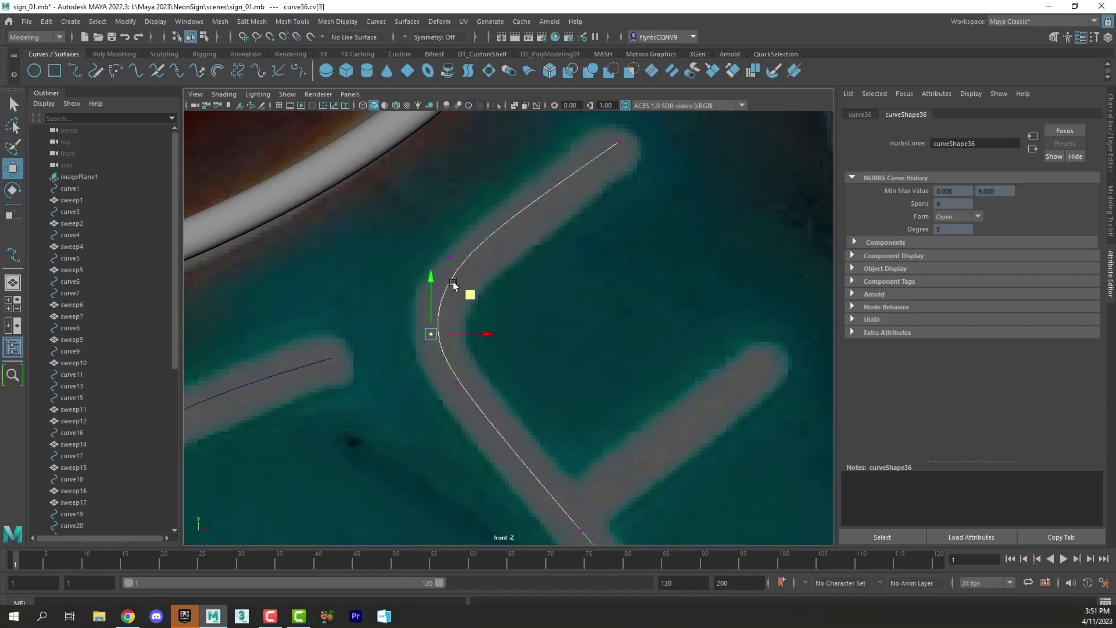
middle_drag(470, 291, 489, 231)
key(Left)
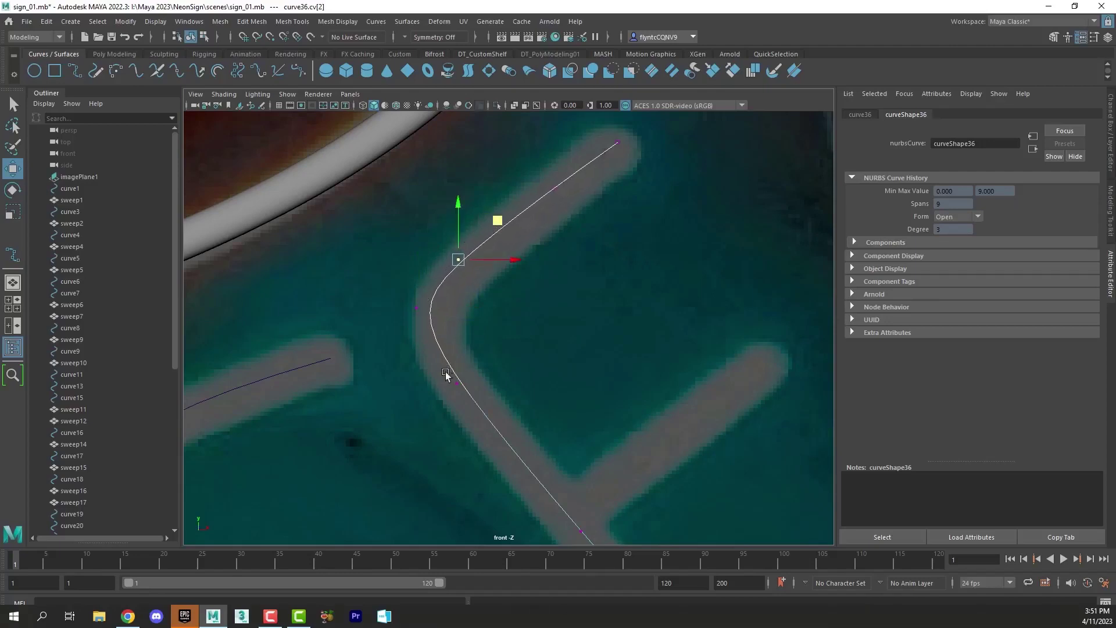
click(458, 385)
middle_drag(494, 341, 473, 294)
scroll(590, 376, down, 3)
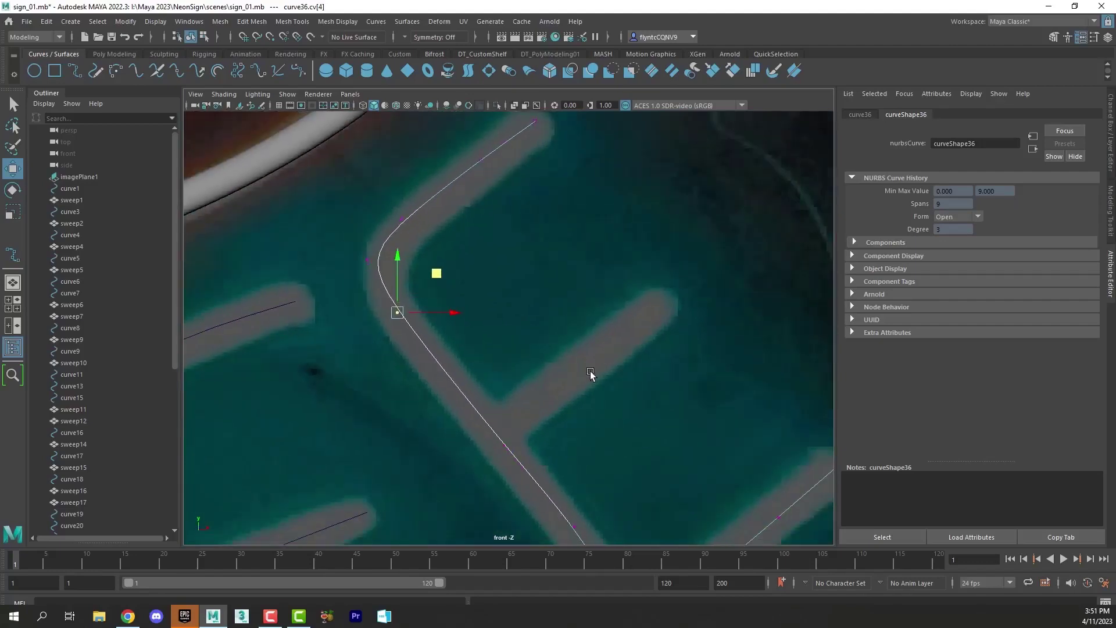
alt+middle_drag(603, 388, 568, 374)
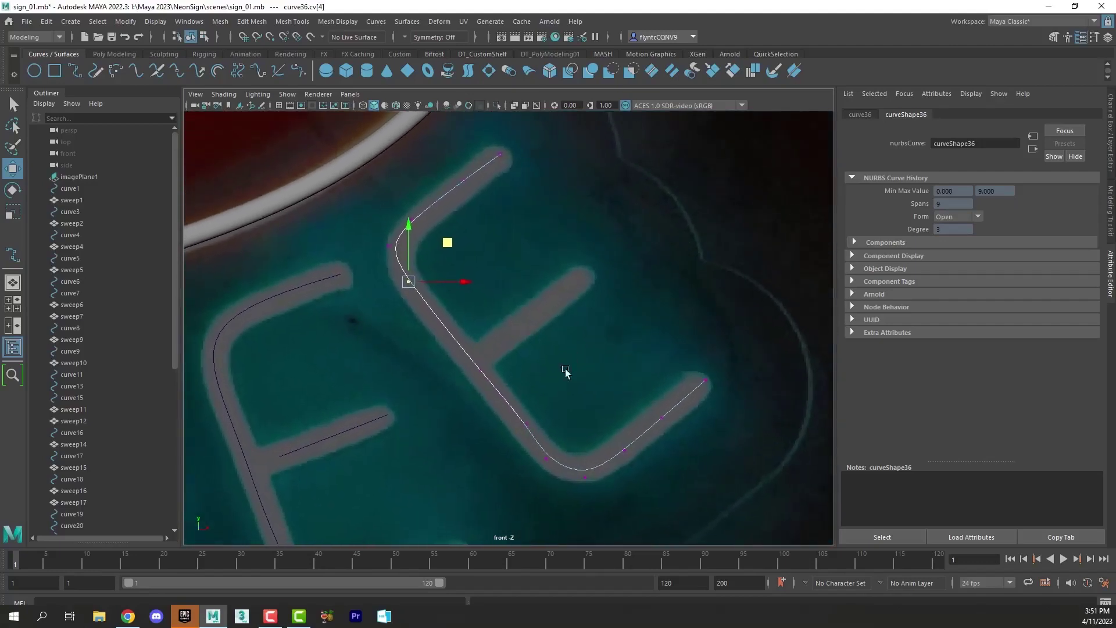
click(525, 423)
drag(526, 385, 526, 388)
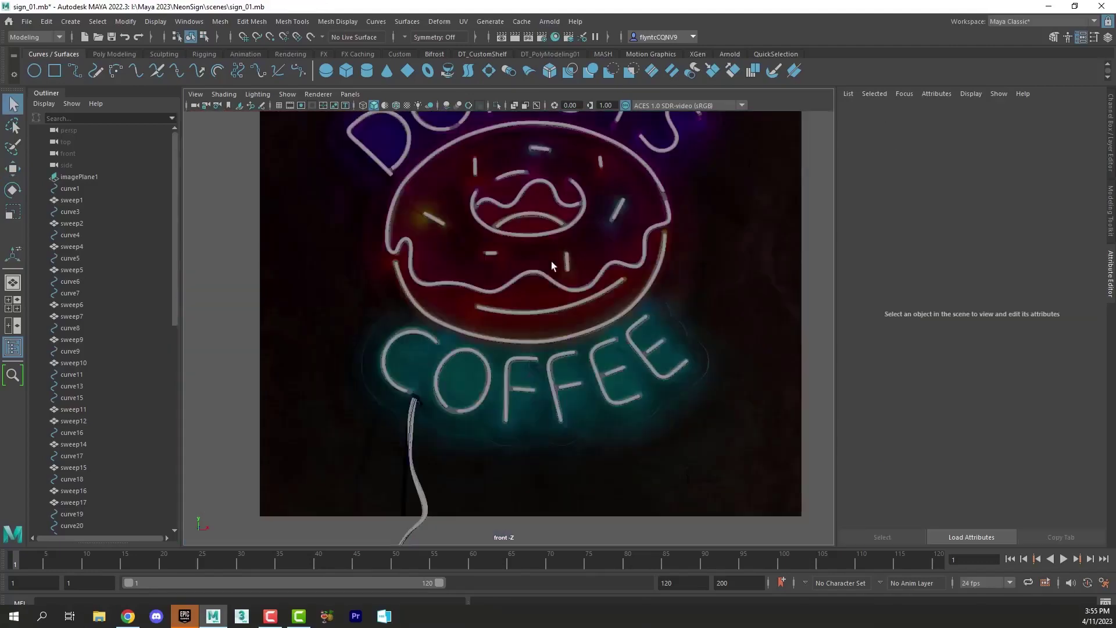
Step: Turn off layer1's visibility in the Layer Editor to hide the reference image
scroll(536, 329, down, 5)
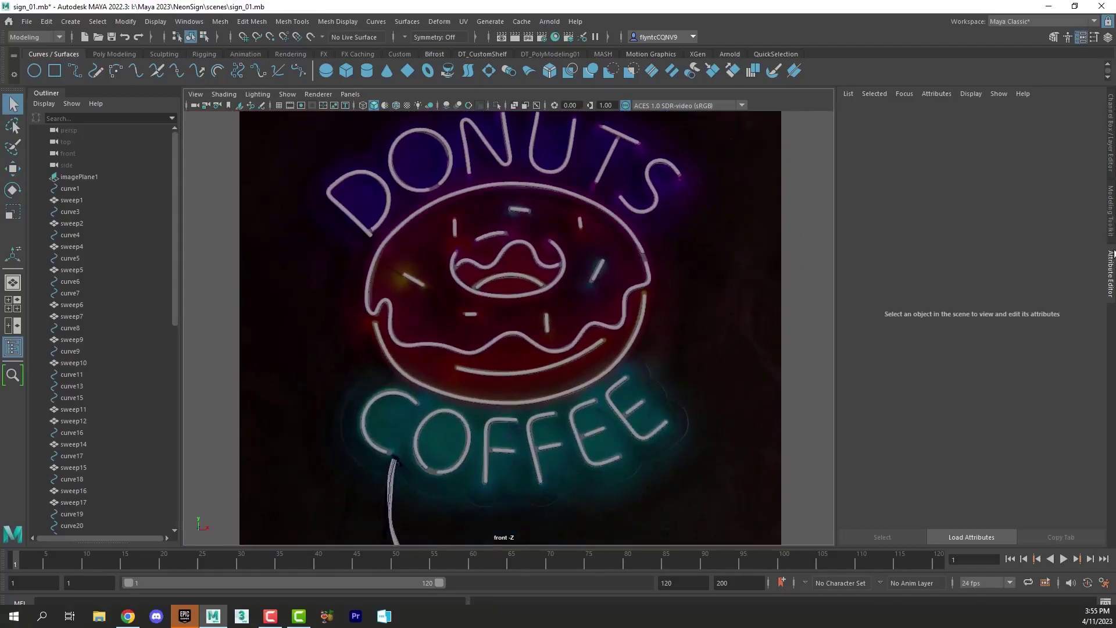
click(1107, 134)
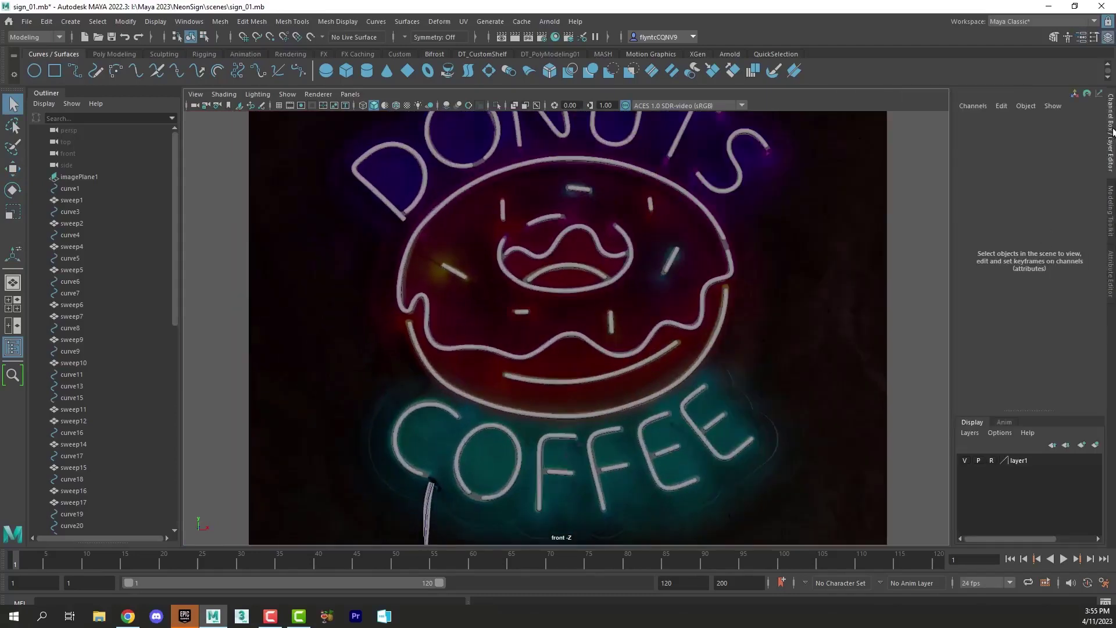
click(965, 460)
scroll(712, 385, up, 4)
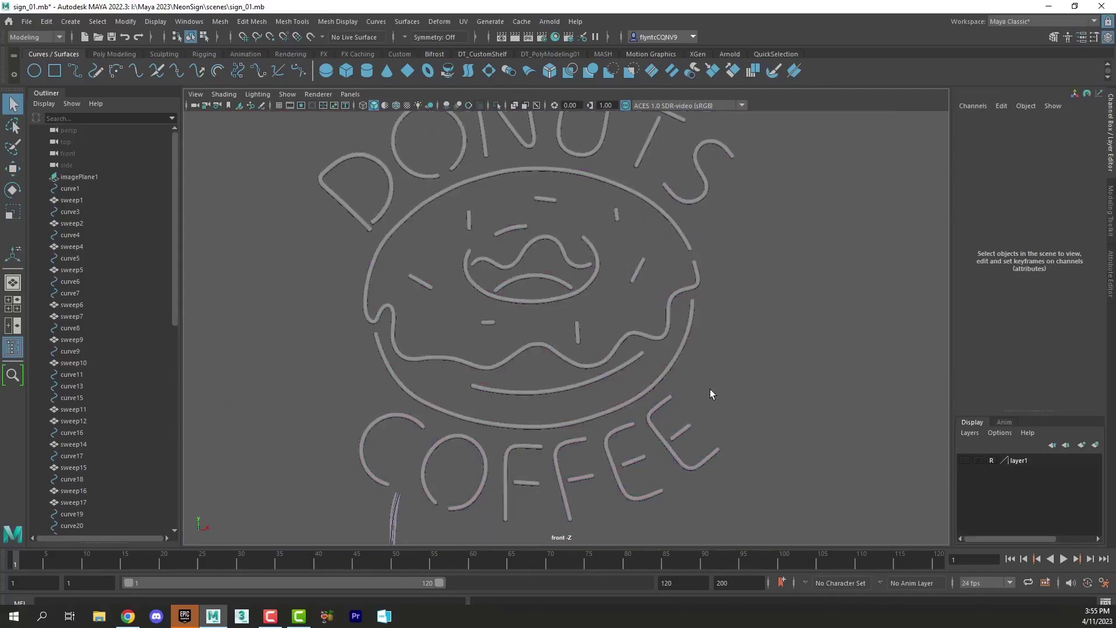
scroll(714, 389, down, 5)
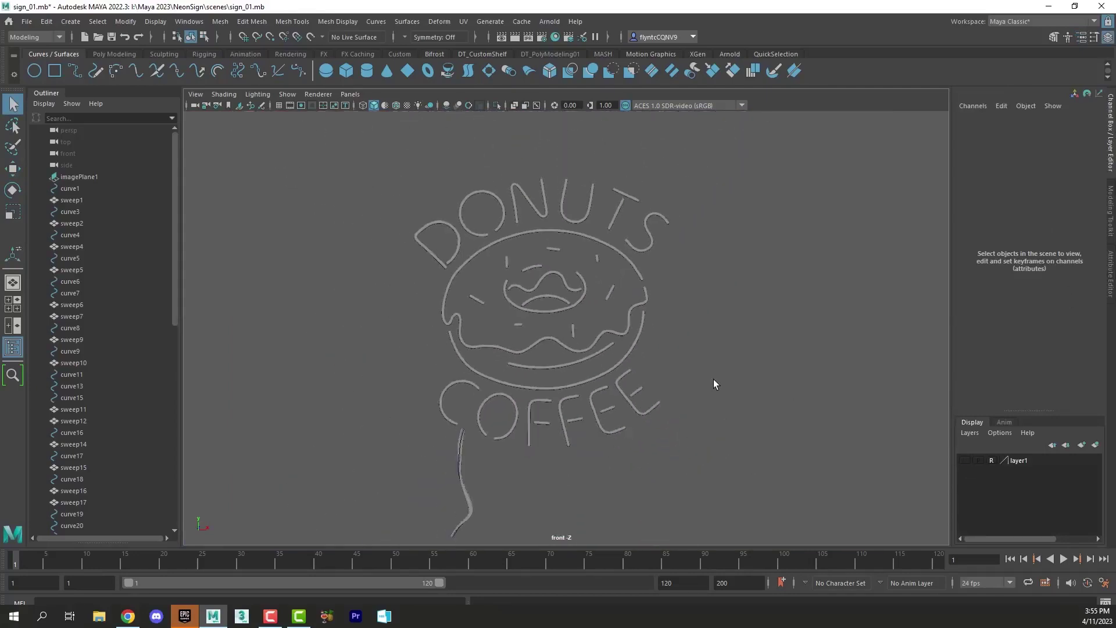
Step: Select the donut icing tube sweep10 and browse the Mesh menu without choosing a command
drag(455, 464, 498, 495)
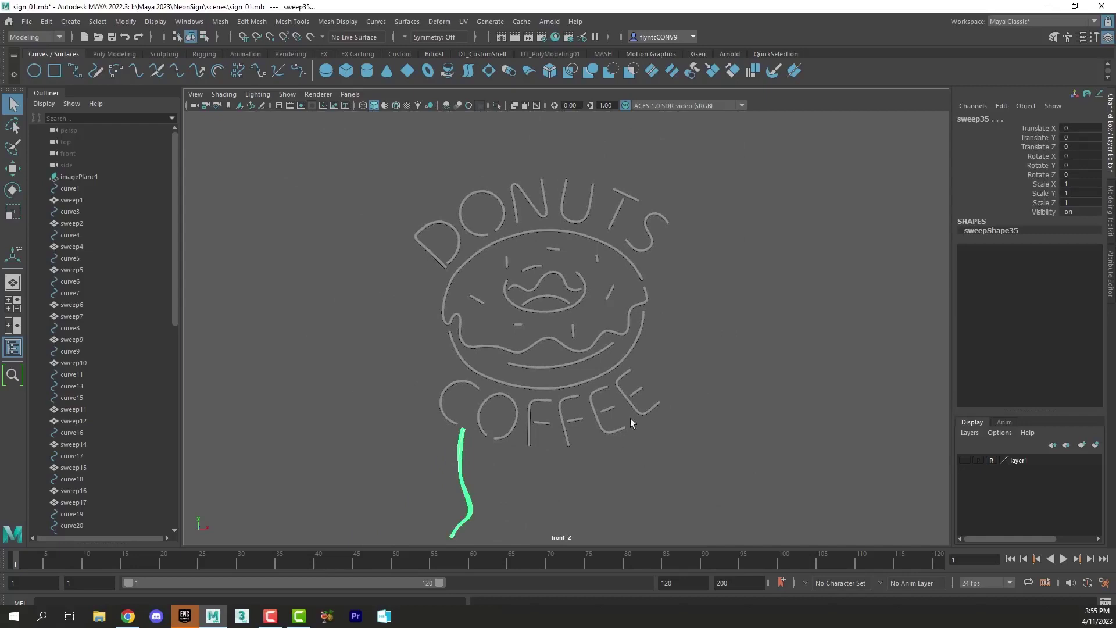
click(662, 373)
scroll(655, 324, up, 2)
click(452, 227)
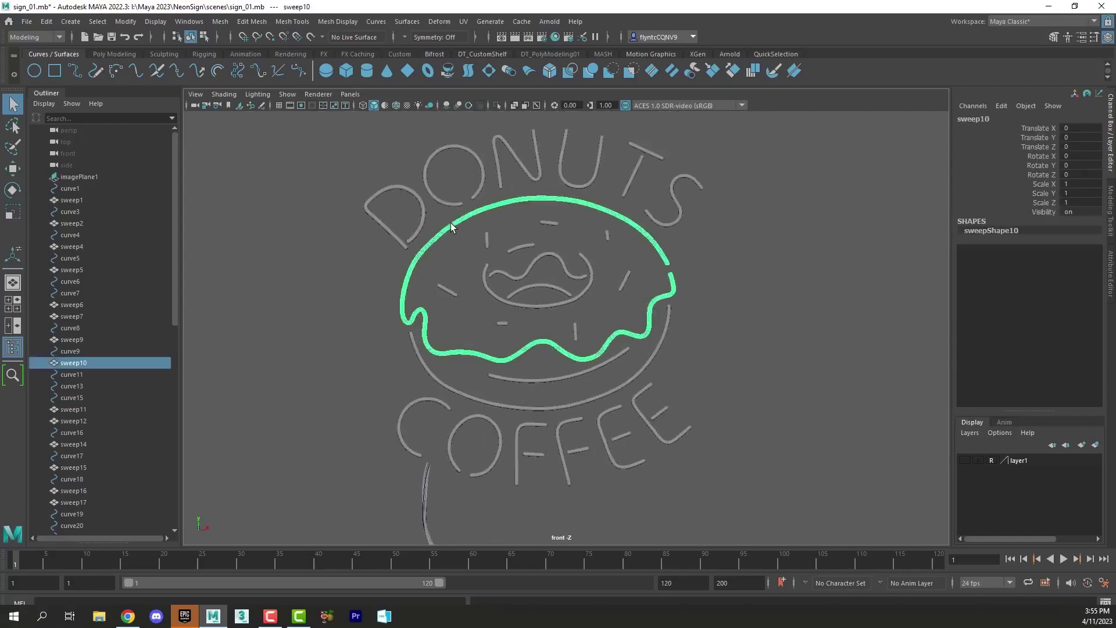
click(219, 22)
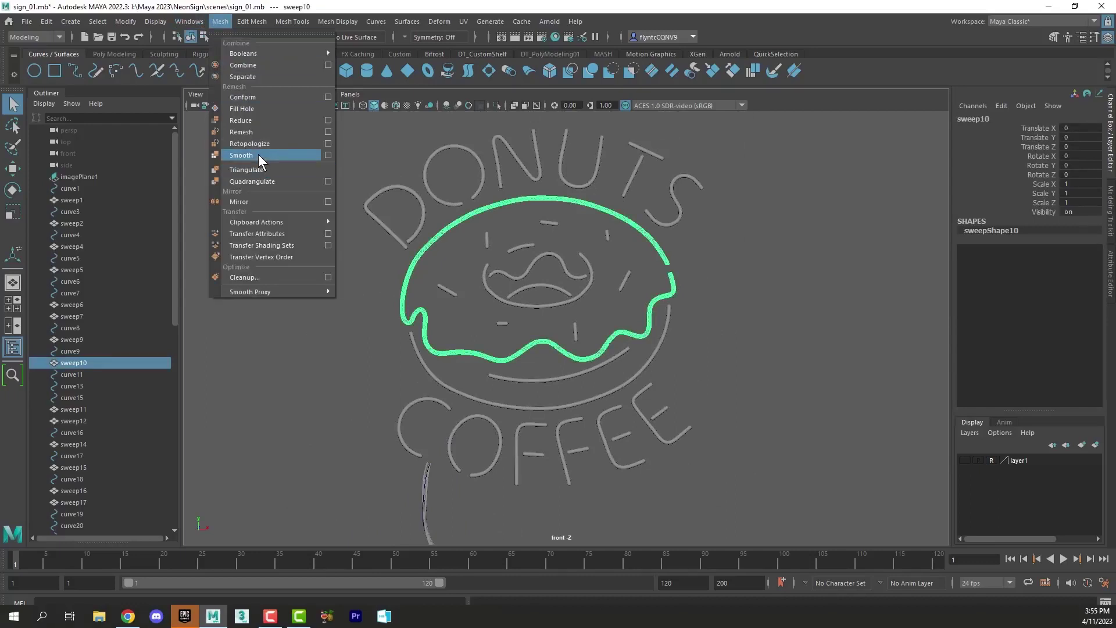
click(149, 106)
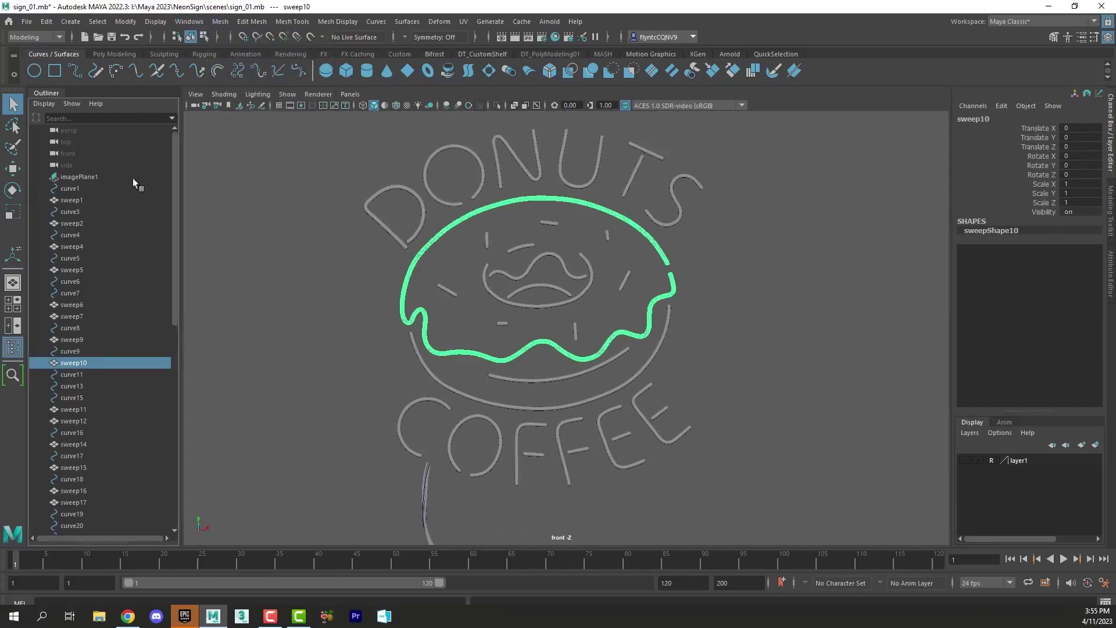
Step: Select guide curves curve1 through curve20 in the Outliner
click(73, 192)
ctrl+click(76, 213)
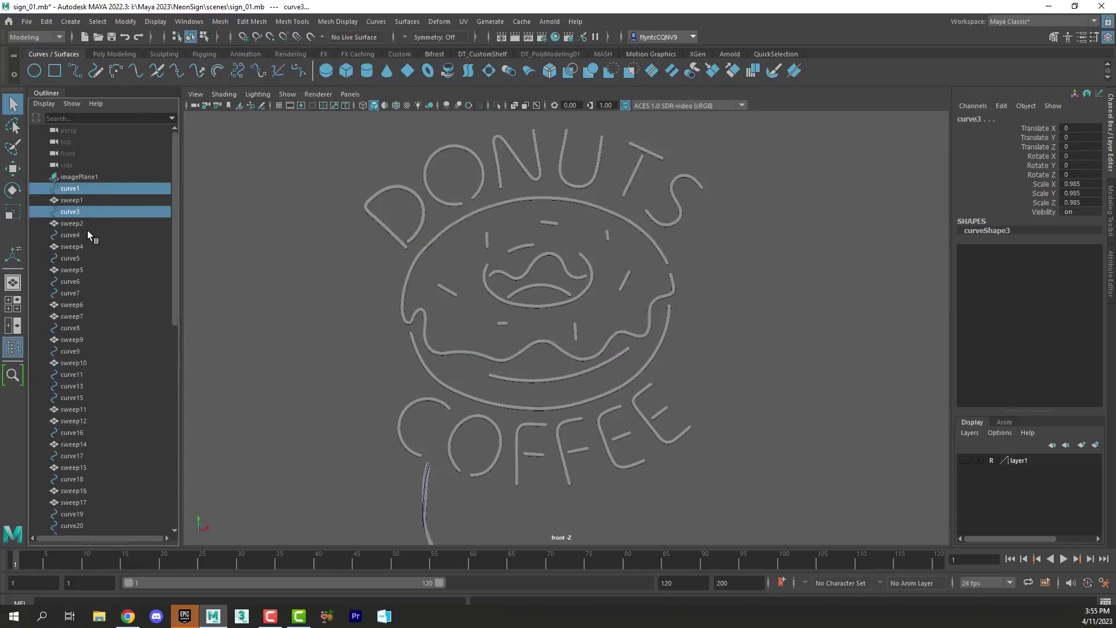
ctrl+click(88, 235)
ctrl+click(79, 257)
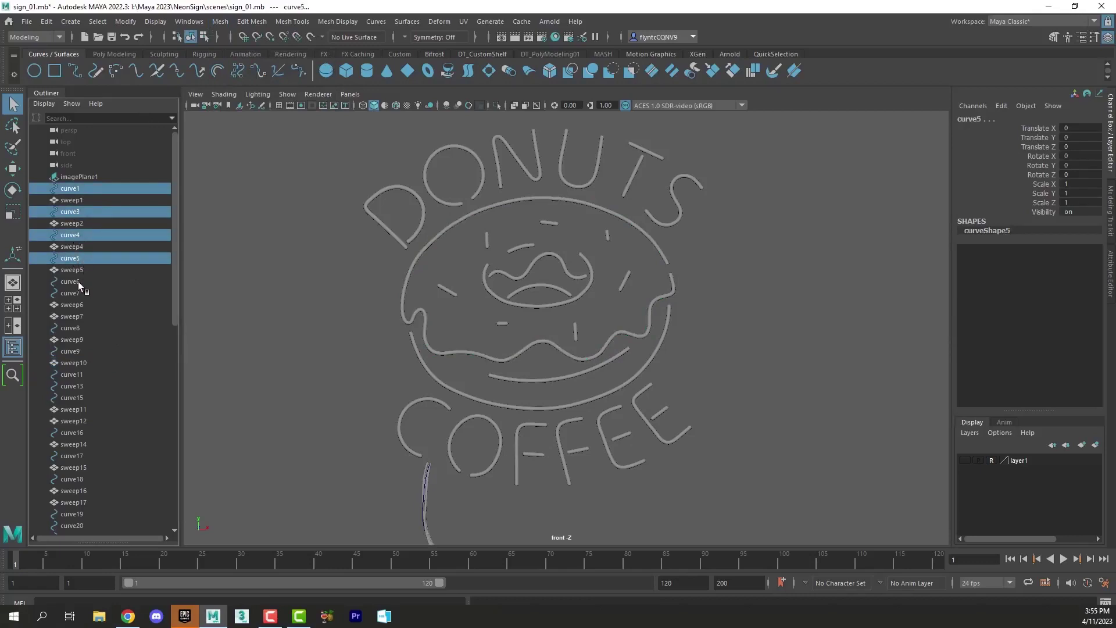
ctrl+click(78, 281)
ctrl+click(79, 292)
ctrl+click(74, 328)
ctrl+click(73, 351)
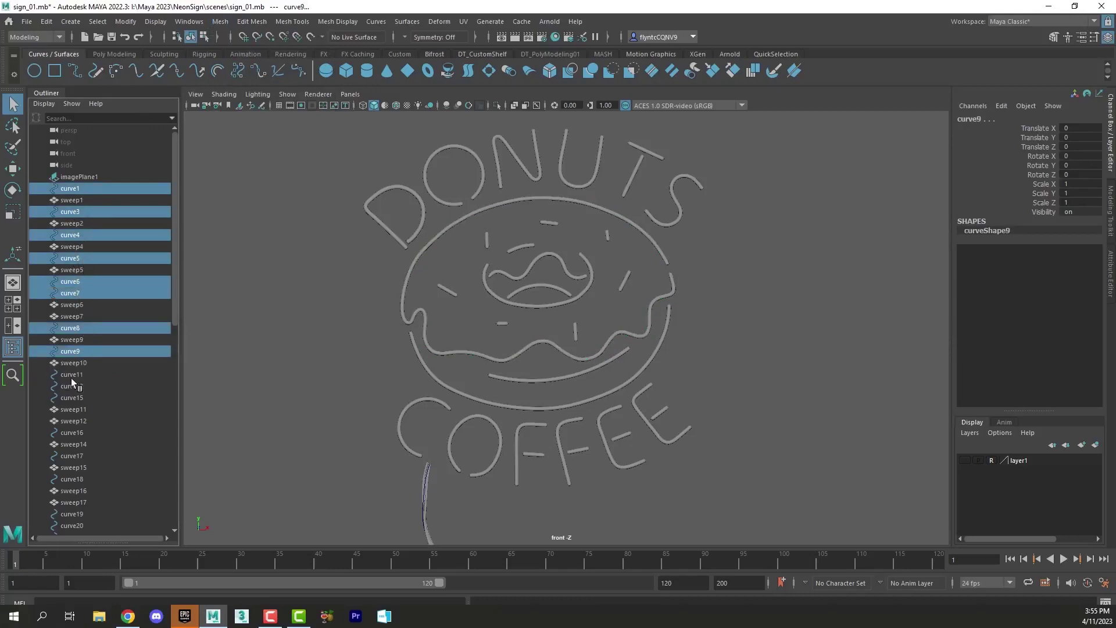
ctrl+click(73, 374)
ctrl+click(72, 386)
ctrl+click(73, 397)
ctrl+click(75, 432)
ctrl+click(77, 455)
ctrl+click(77, 479)
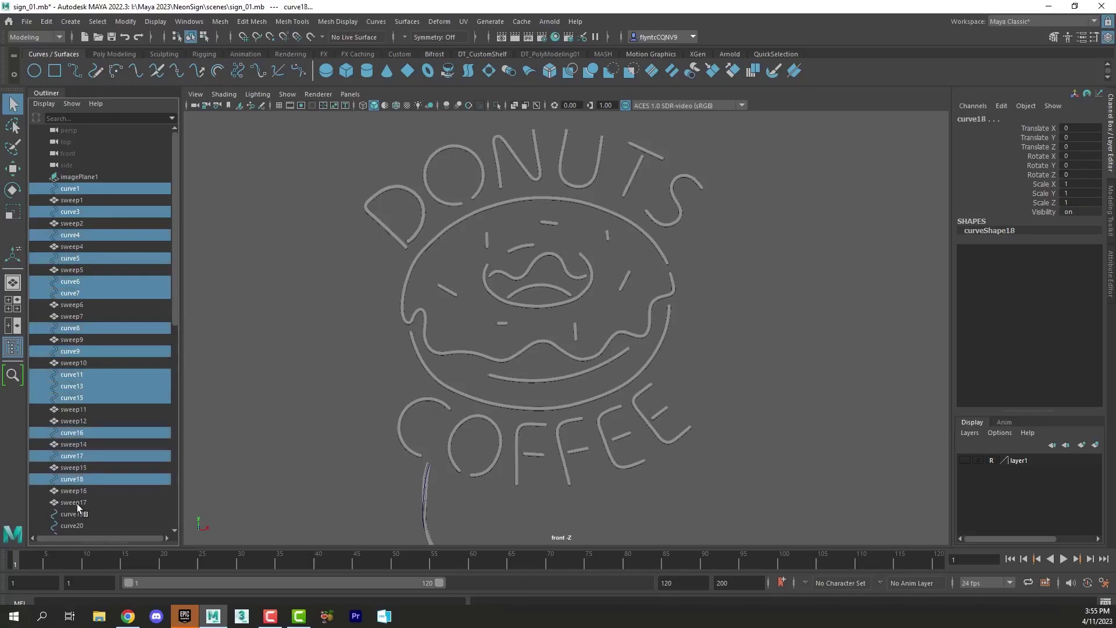
ctrl+click(79, 514)
ctrl+click(88, 525)
drag(174, 294, 176, 458)
Step: Add curves curve21 through curve38 to the Outliner selection
ctrl+click(78, 340)
ctrl+click(78, 351)
ctrl+click(78, 363)
ctrl+click(78, 375)
ctrl+click(77, 385)
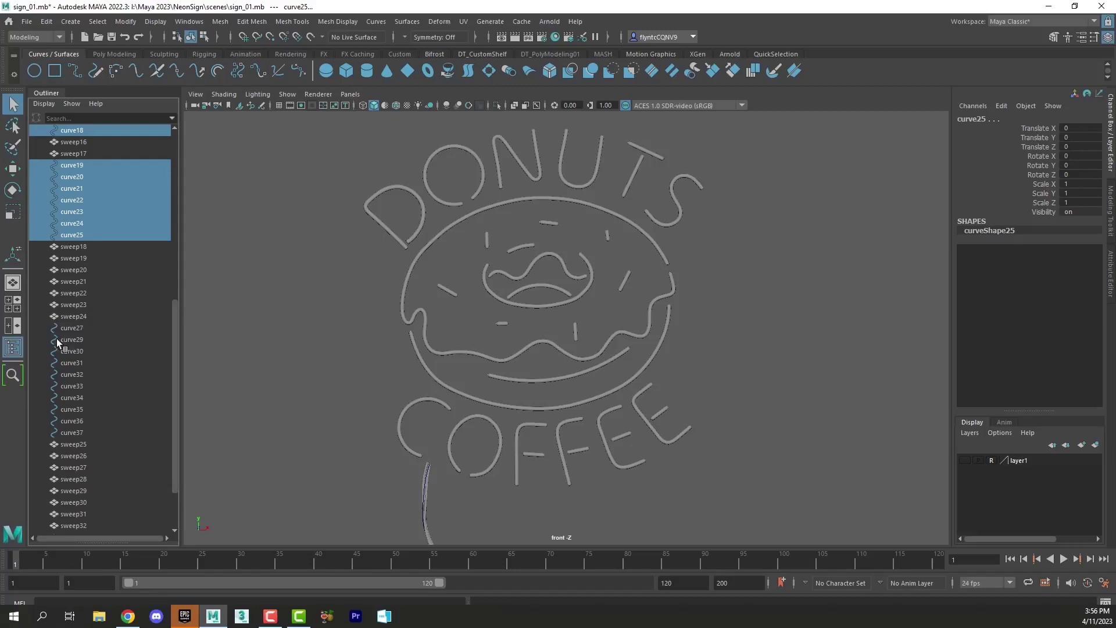
ctrl+click(72, 328)
ctrl+click(71, 339)
ctrl+click(73, 351)
ctrl+click(77, 363)
ctrl+click(78, 374)
ctrl+click(78, 386)
ctrl+click(78, 398)
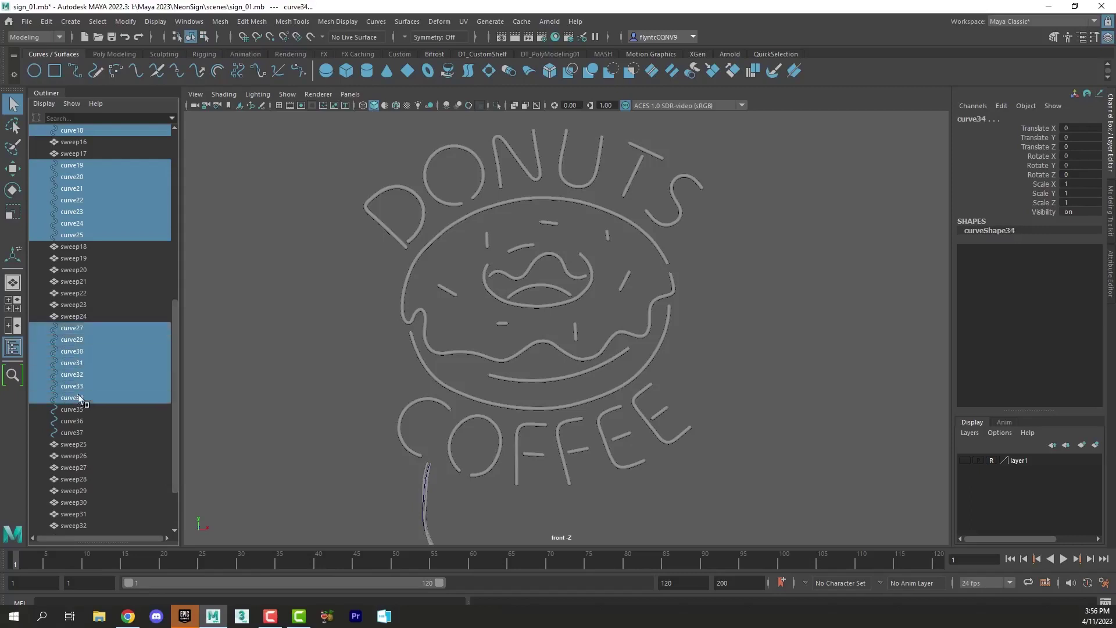
ctrl+click(78, 410)
ctrl+click(78, 420)
ctrl+click(77, 432)
drag(174, 438, 175, 473)
ctrl+click(88, 490)
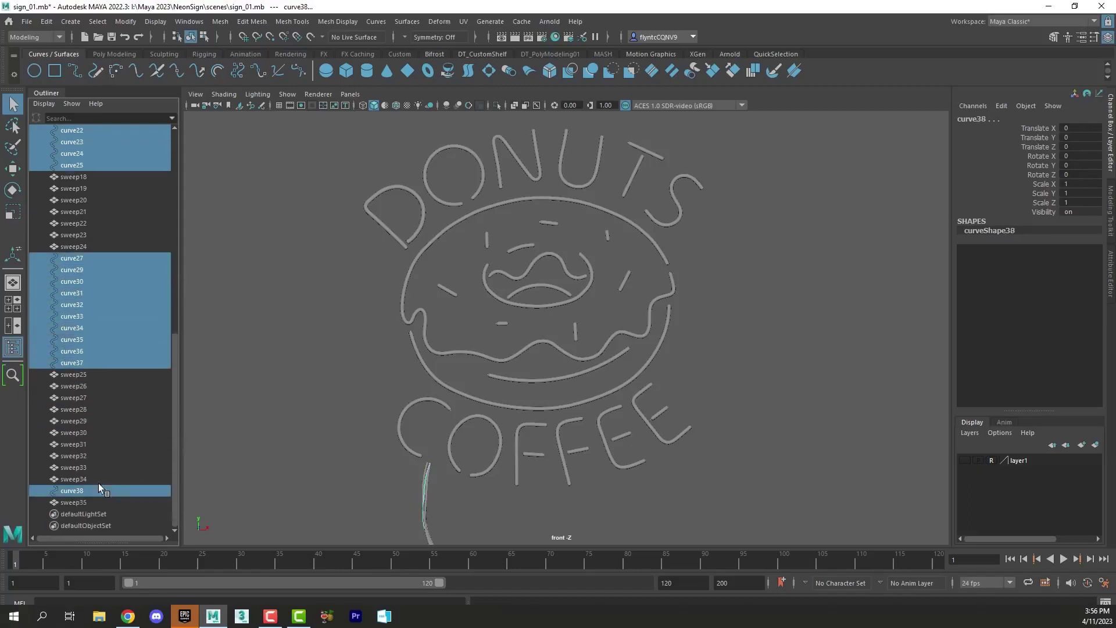
Step: Group the selected curves with Edit > Group and rename the group 'curves'
click(45, 22)
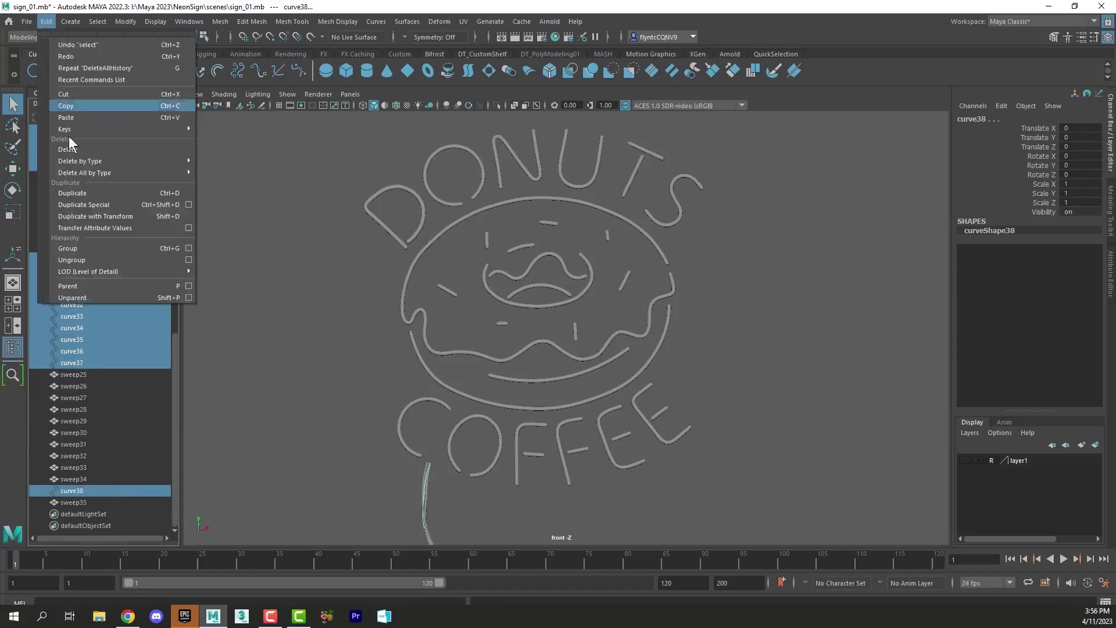
click(81, 248)
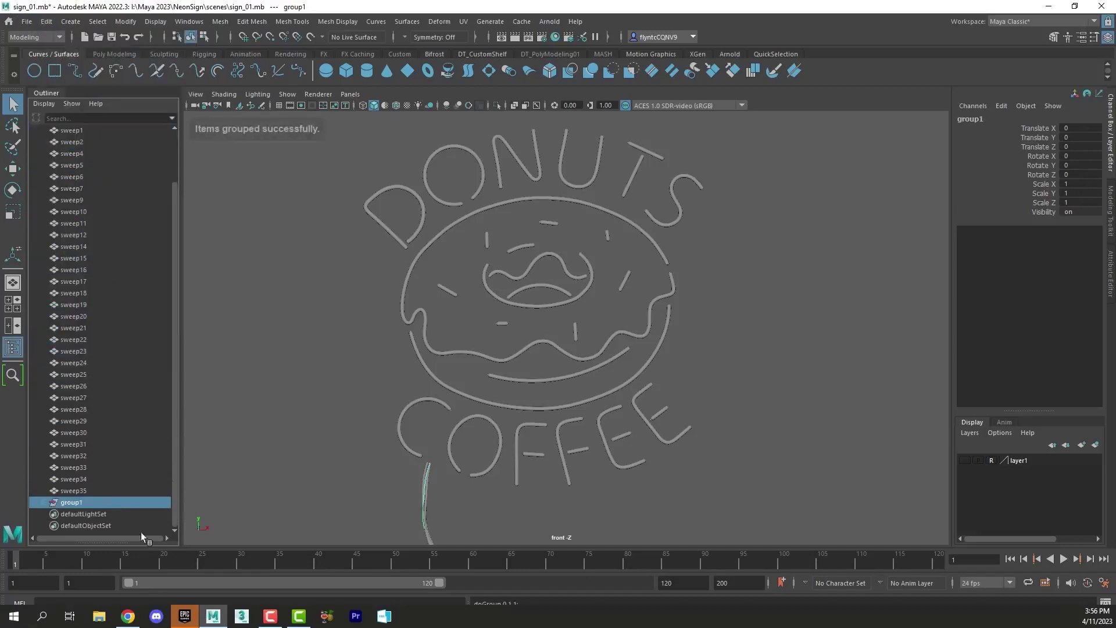
double_click(165, 503)
text(curves)
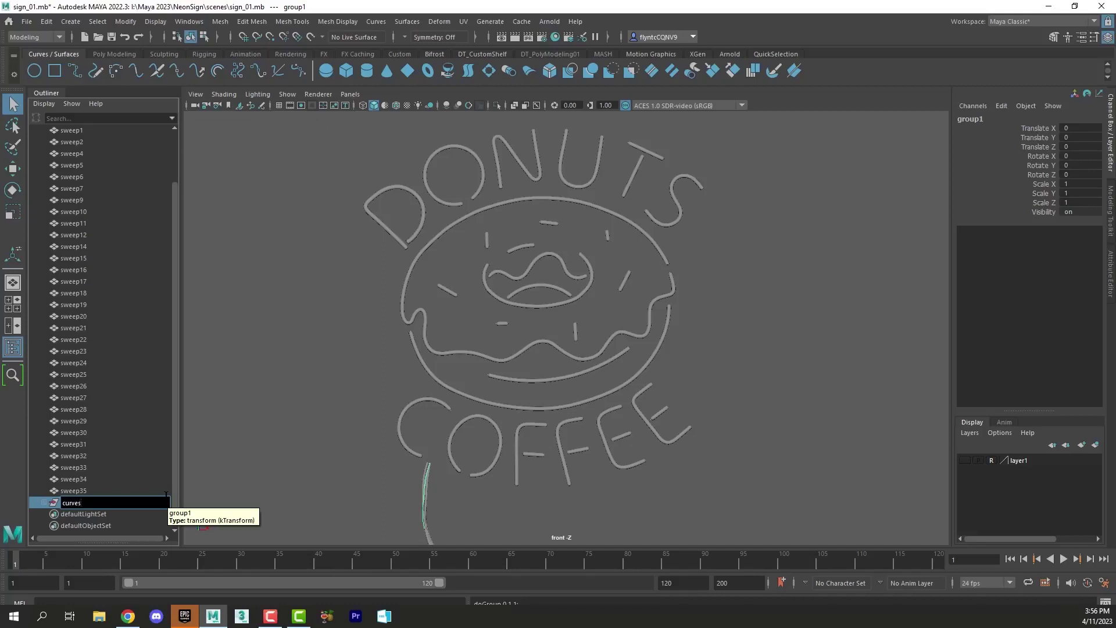
key(Return)
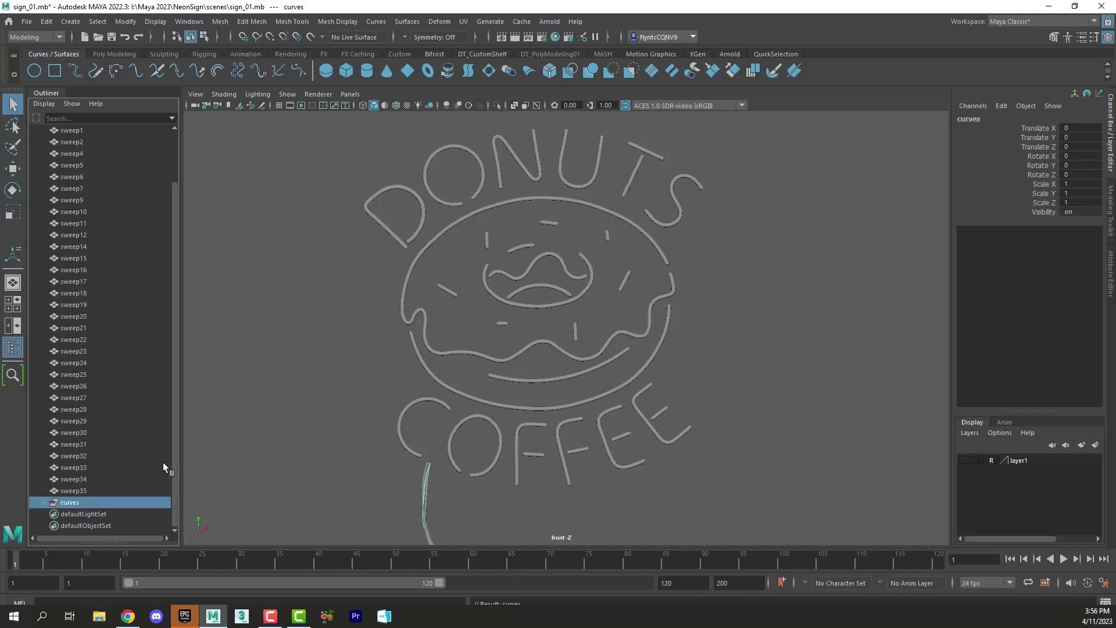
click(75, 492)
click(77, 502)
Step: Hide the curves group with Display > Hide > Hide Selection and make layer1 visible again
click(150, 23)
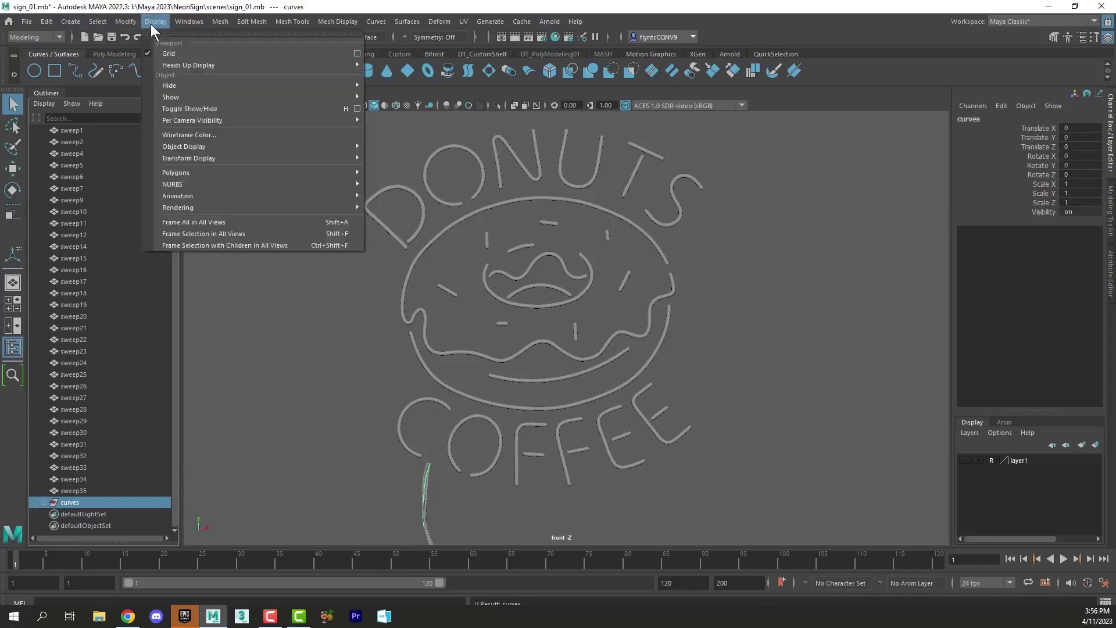
mouse_move(190, 84)
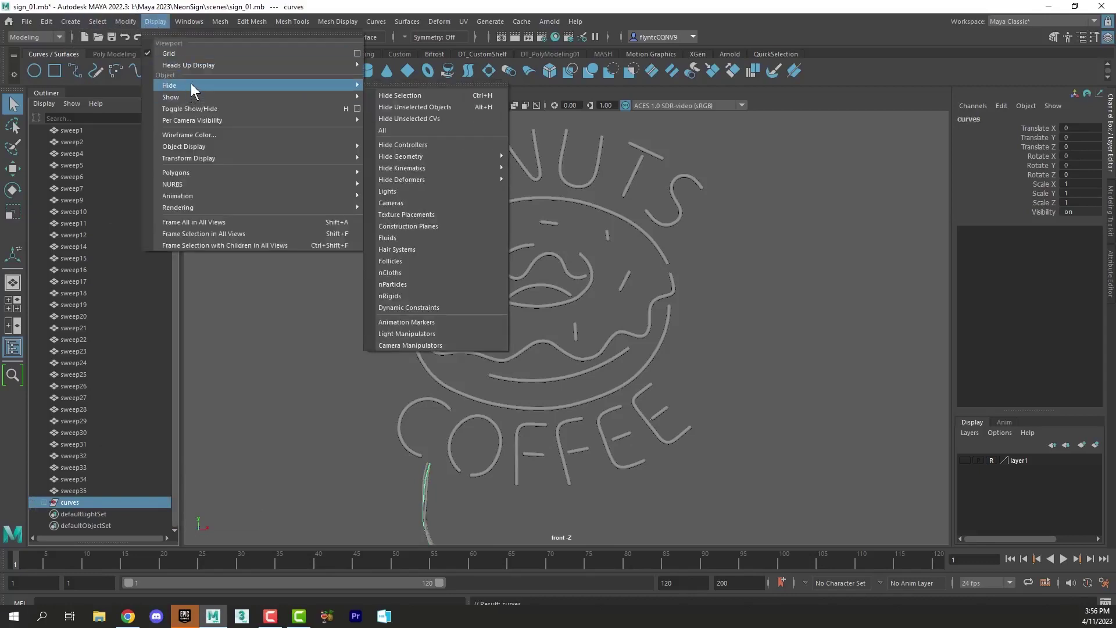
click(386, 95)
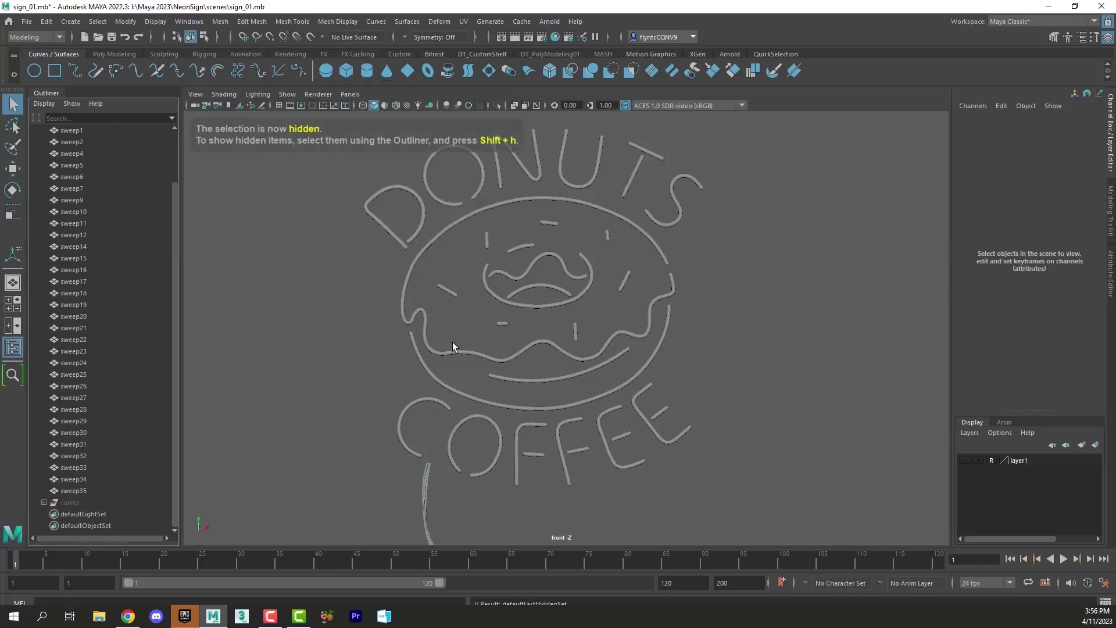
click(964, 460)
alt+middle_drag(609, 384, 578, 395)
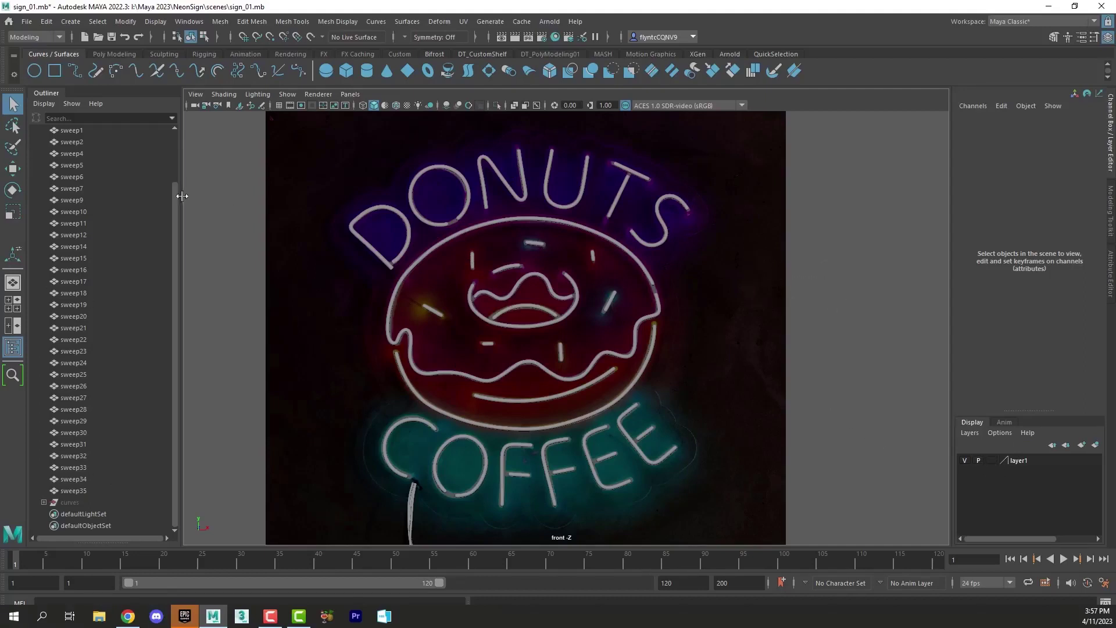
Step: Raise imagePlane1's Color Gain in the Attribute Editor, then select sweep1
drag(175, 192, 178, 130)
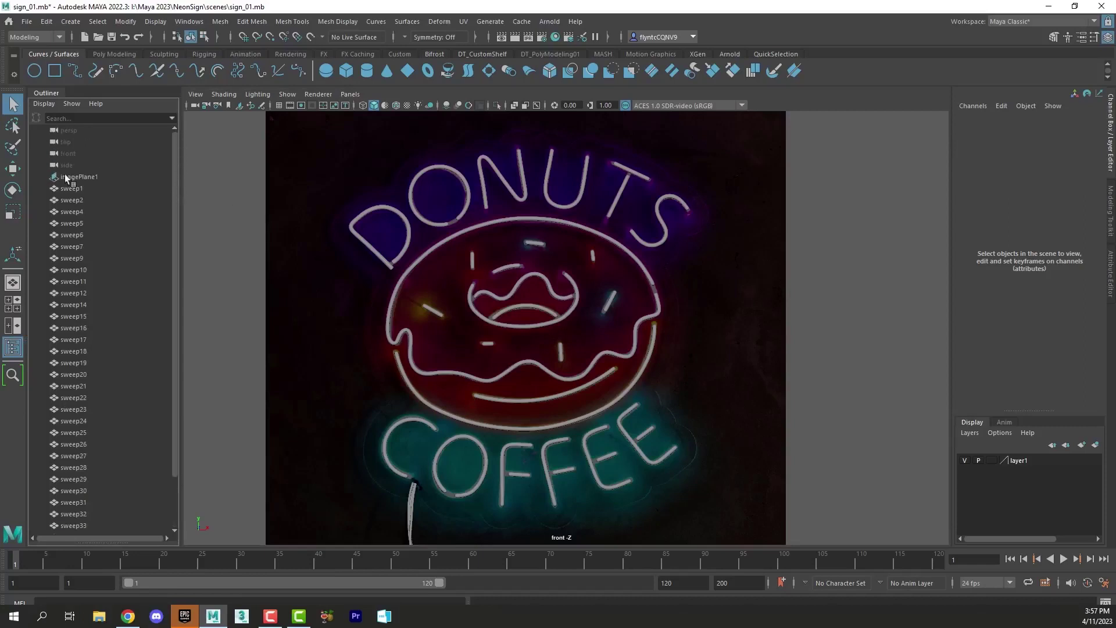
click(71, 177)
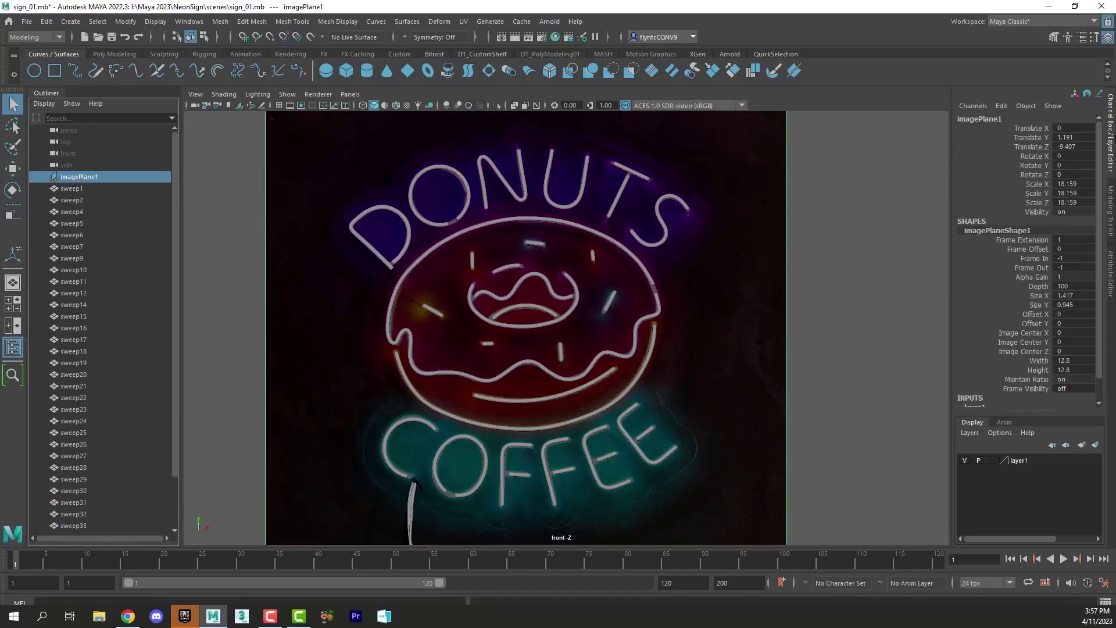
click(1110, 268)
drag(1018, 270, 1055, 271)
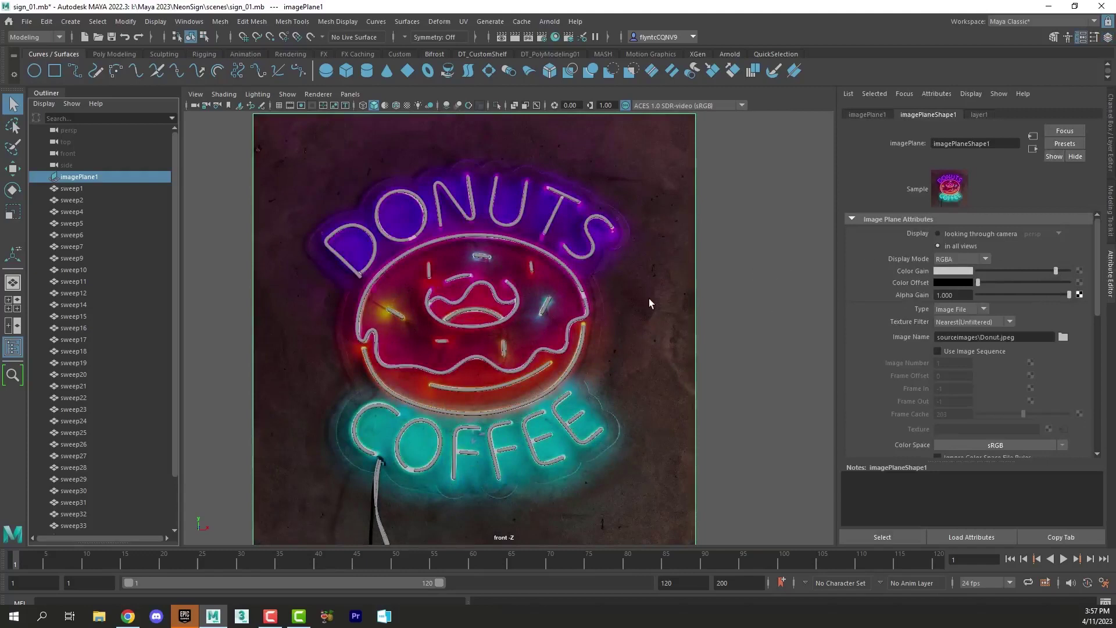
click(86, 190)
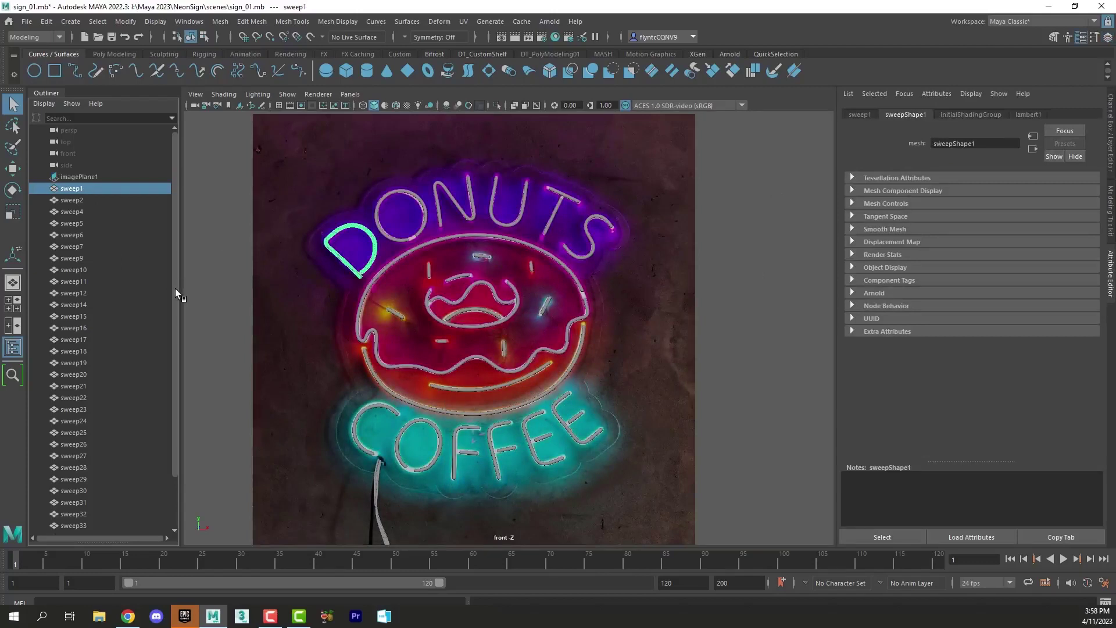
drag(176, 289, 175, 354)
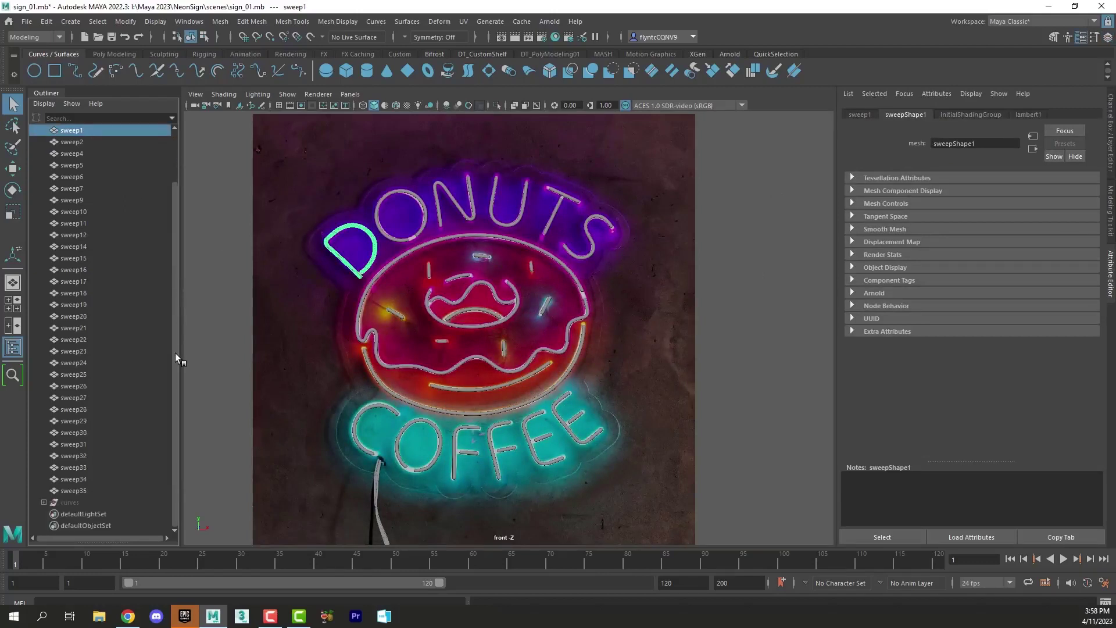
Step: Move sweep1 through sweep35 right along X so they sit beside the reference image
shift+click(82, 490)
click(12, 168)
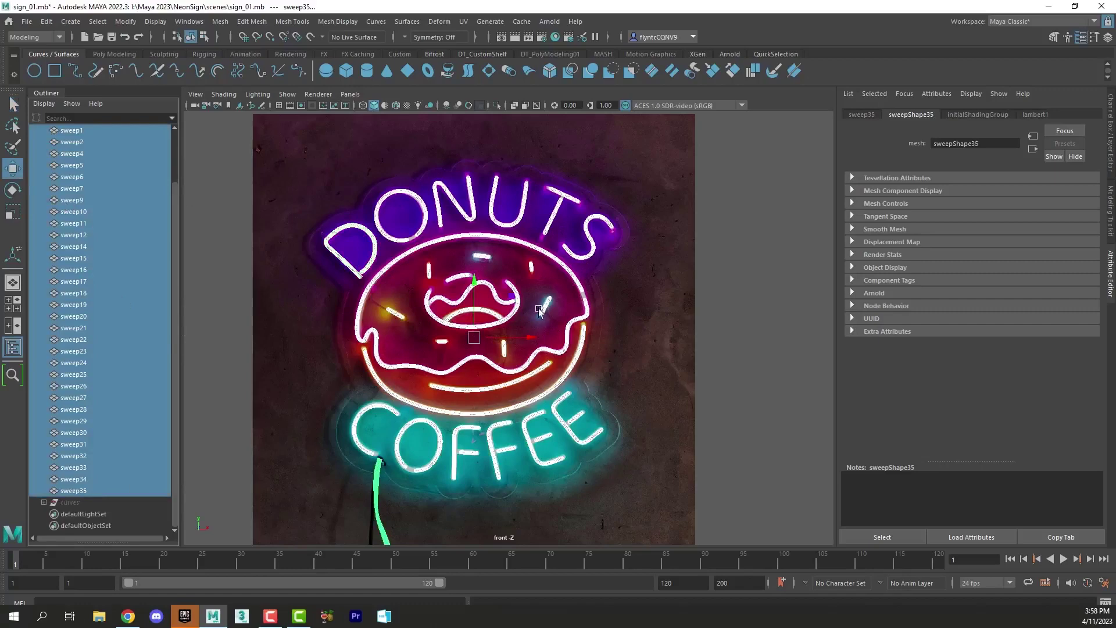
drag(526, 338, 829, 329)
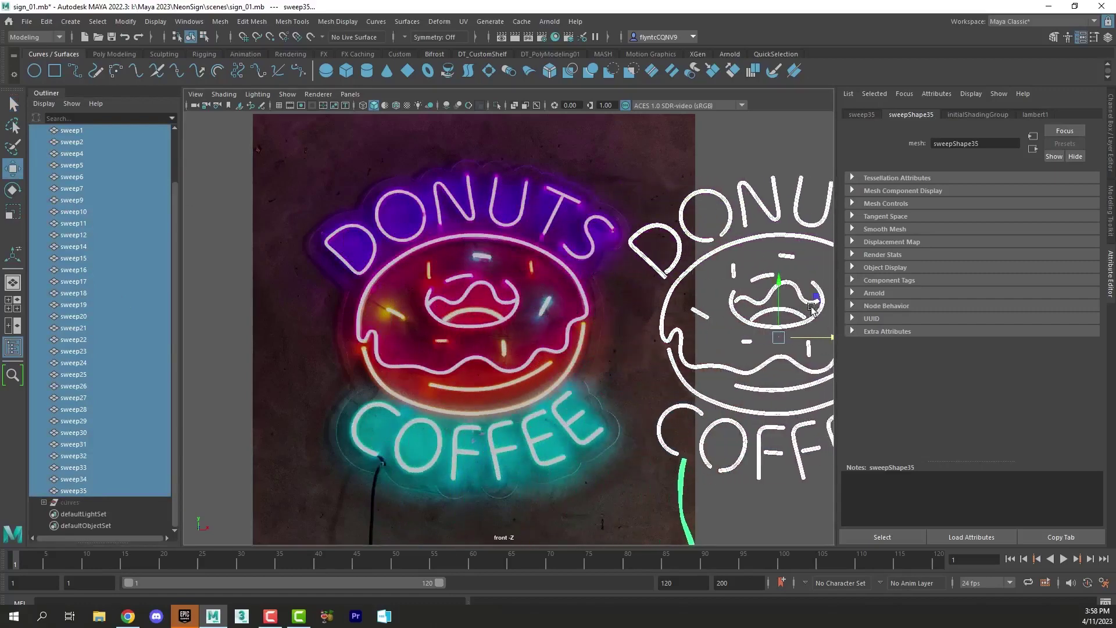
key(f)
alt+middle_drag(678, 353, 816, 347)
click(665, 216)
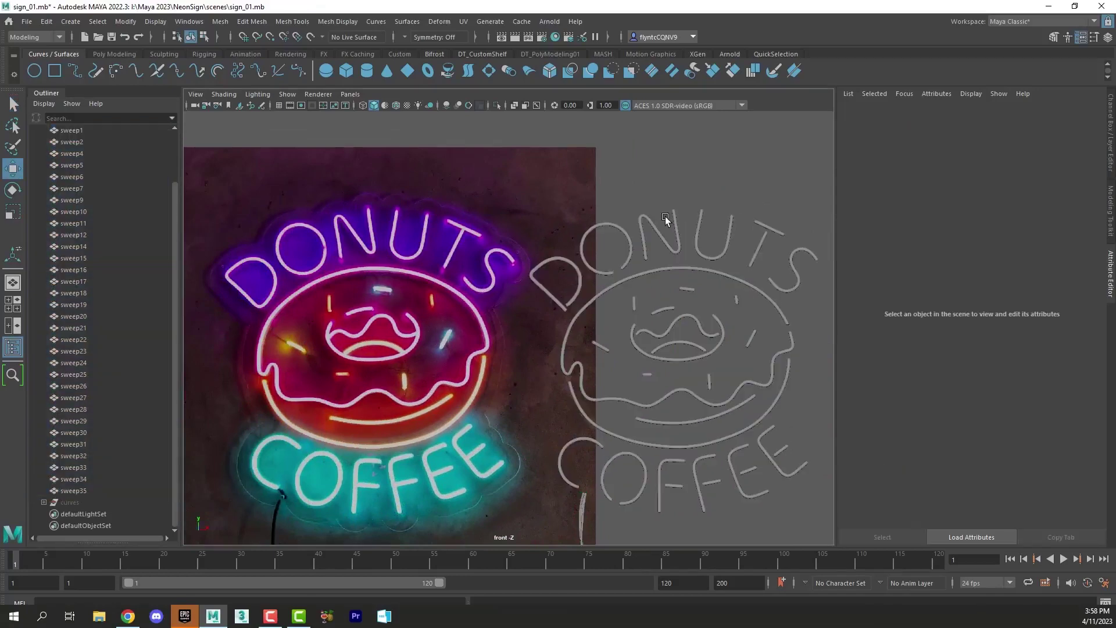
Step: Select the D, the donut icing outline and the lower donut arc, then deselect
click(577, 268)
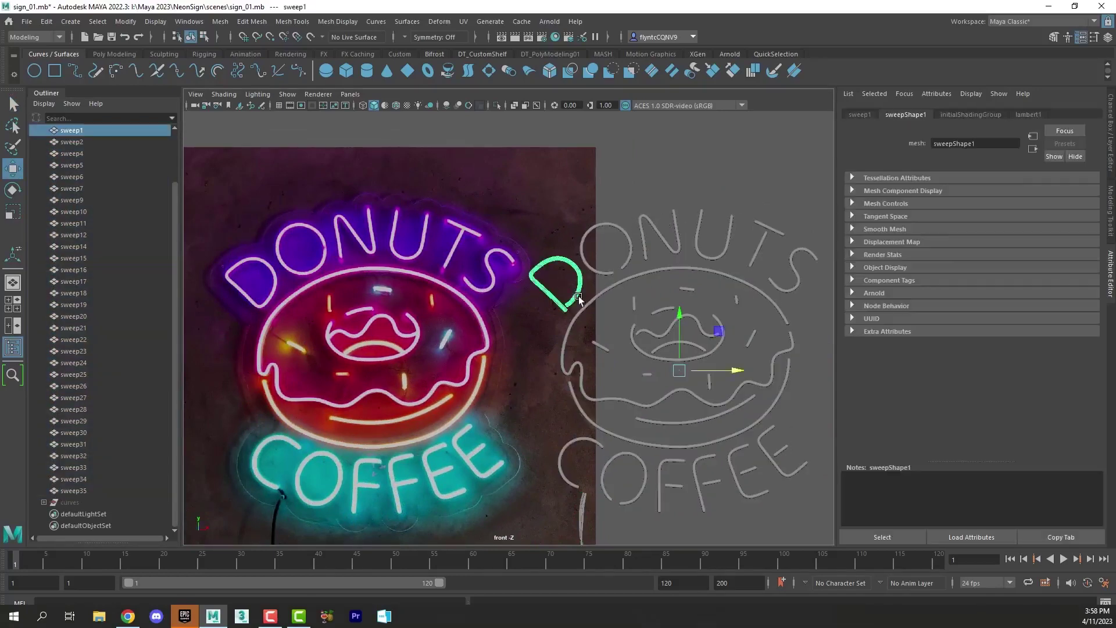
click(584, 307)
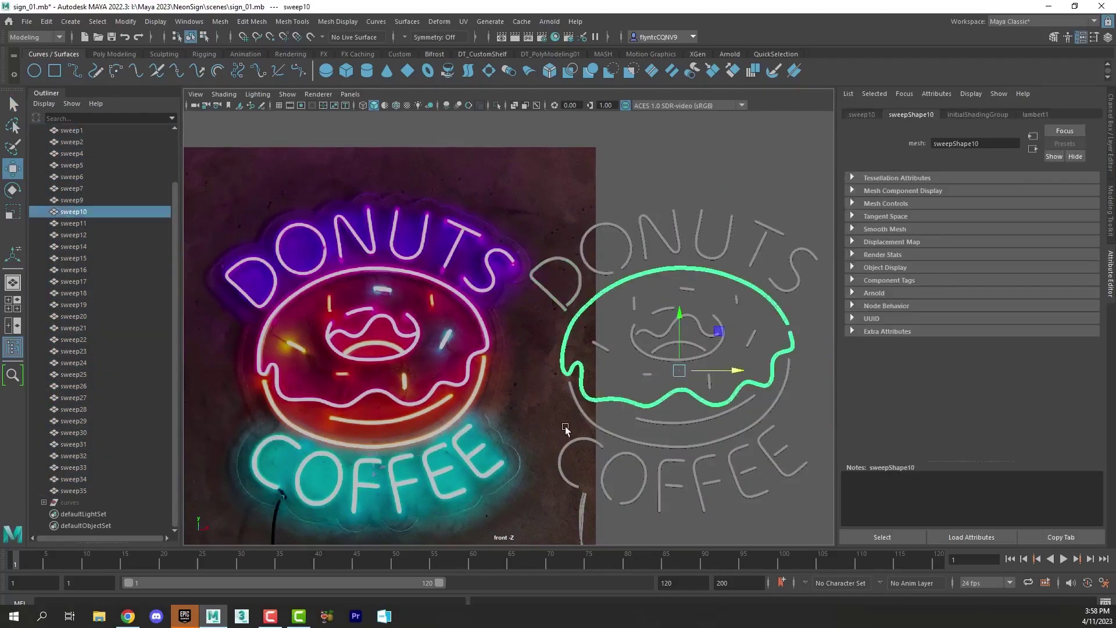
click(590, 420)
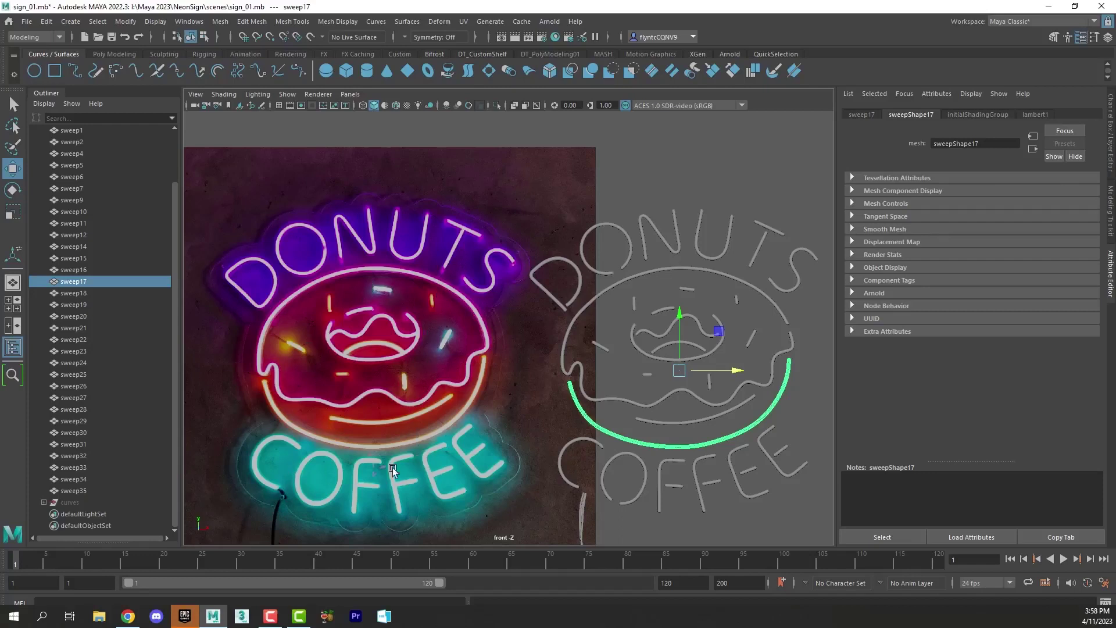
click(372, 230)
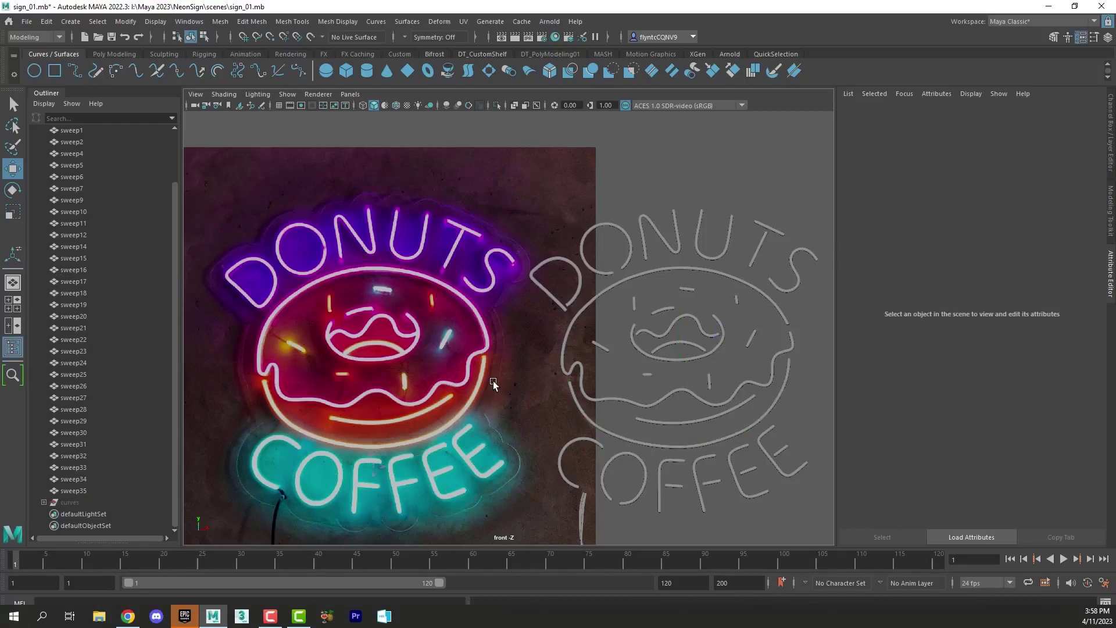
Step: Assign a new Blinn material to the D of DONUTS and rename it Purple
click(614, 226)
click(559, 264)
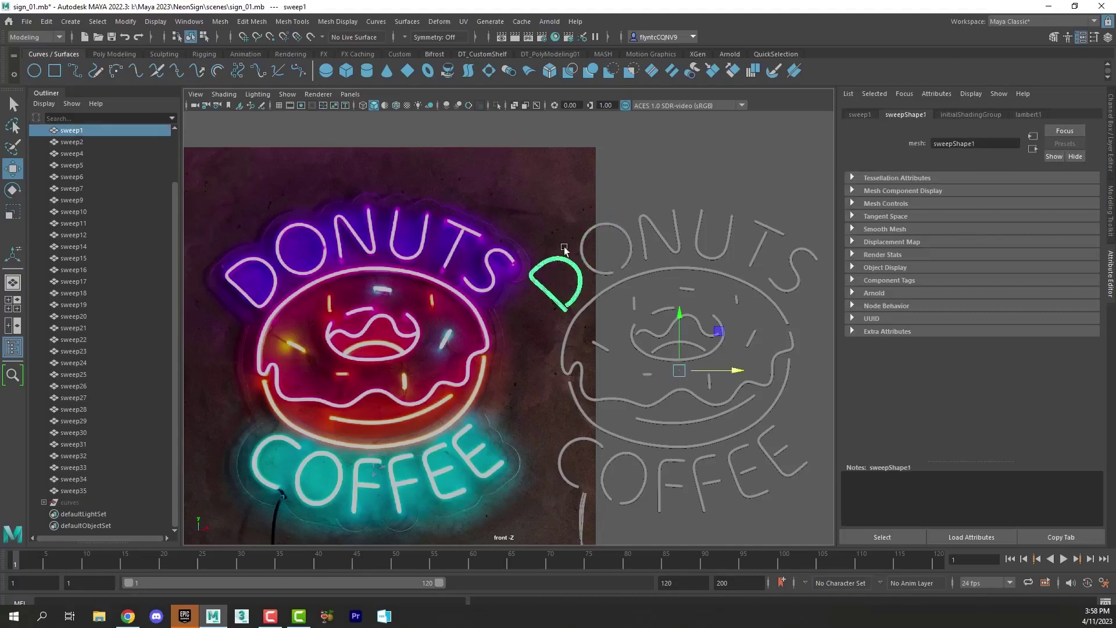
right_drag(647, 136, 629, 434)
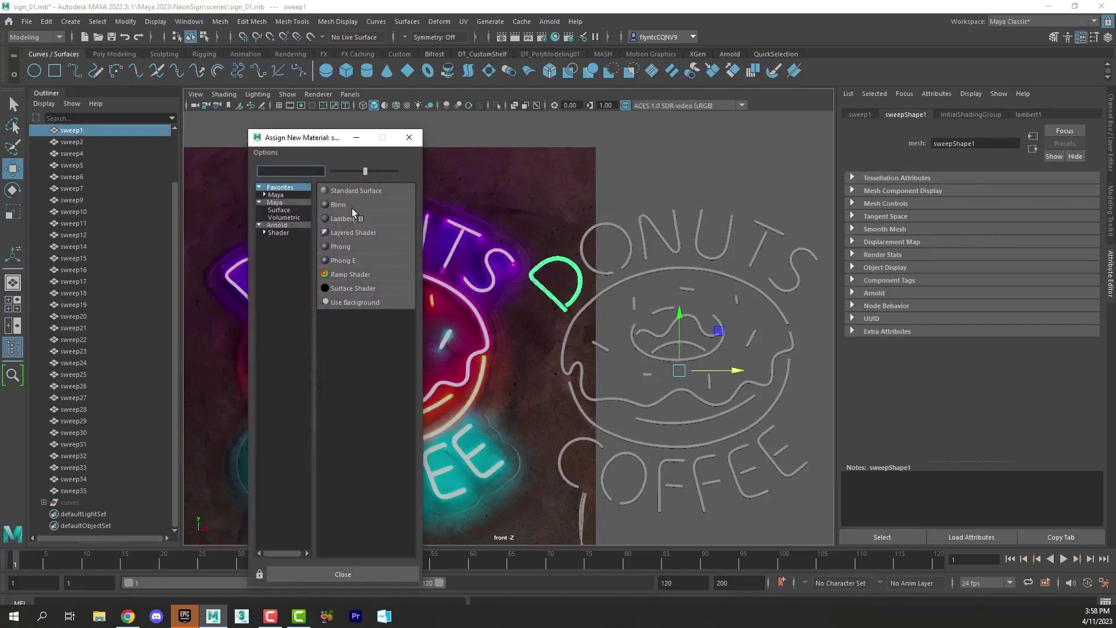
click(354, 204)
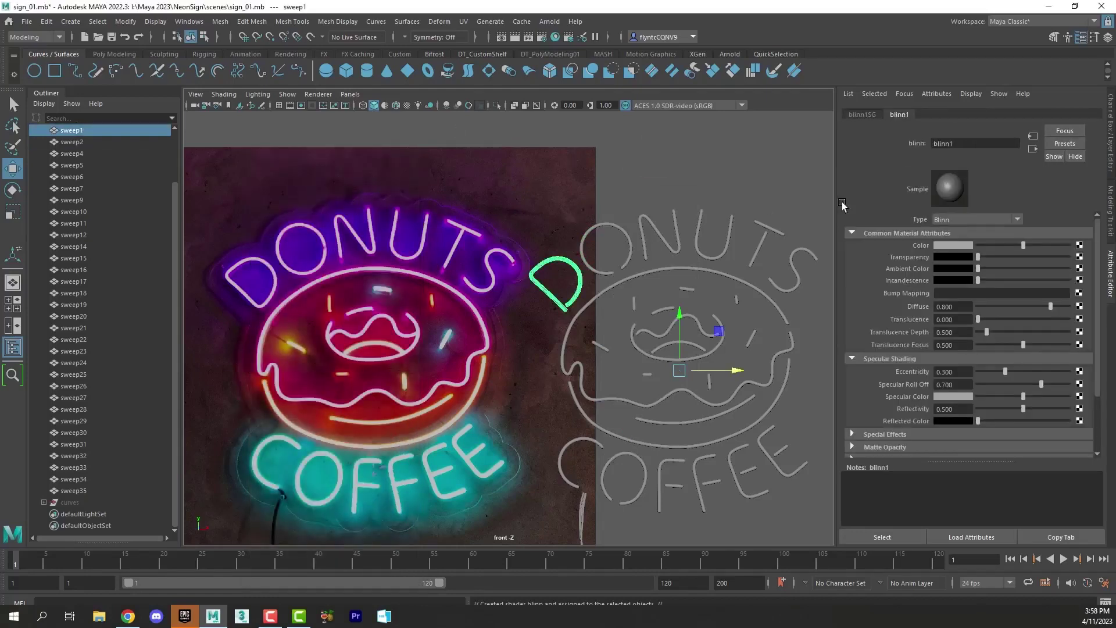
double_click(963, 139)
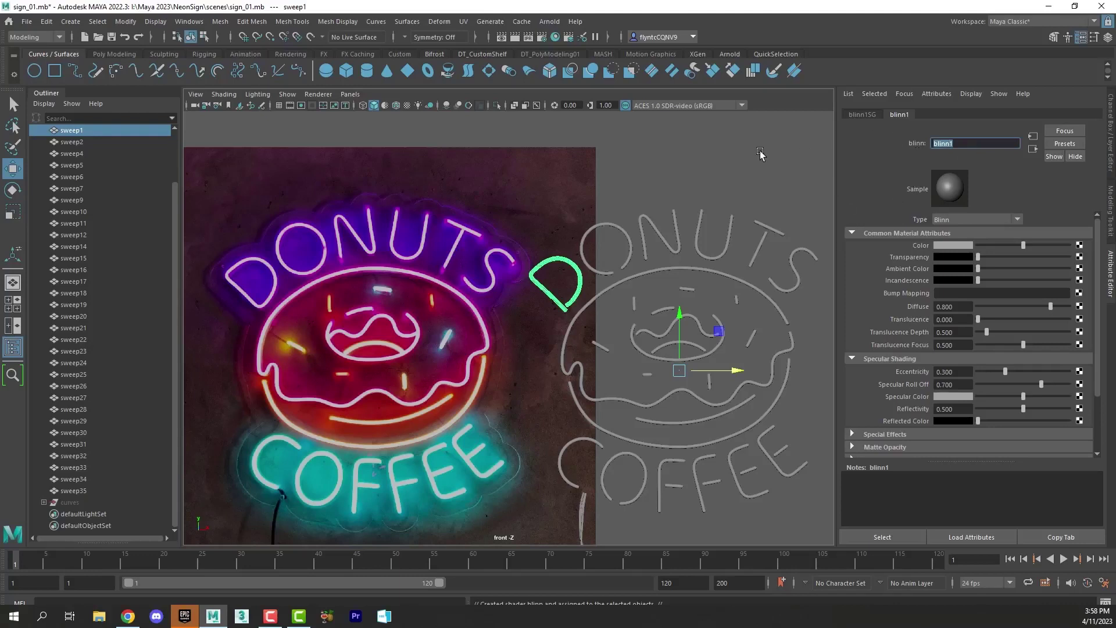
text(Purple)
key(Return)
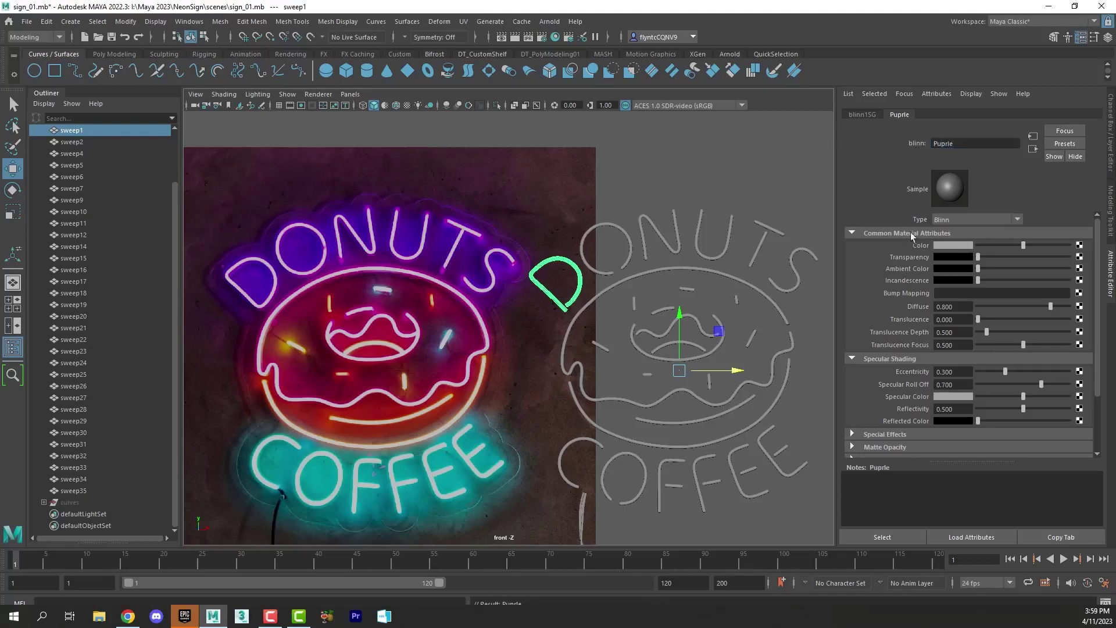
Step: Set the material's Color by sampling the purple neon in the reference image
click(944, 245)
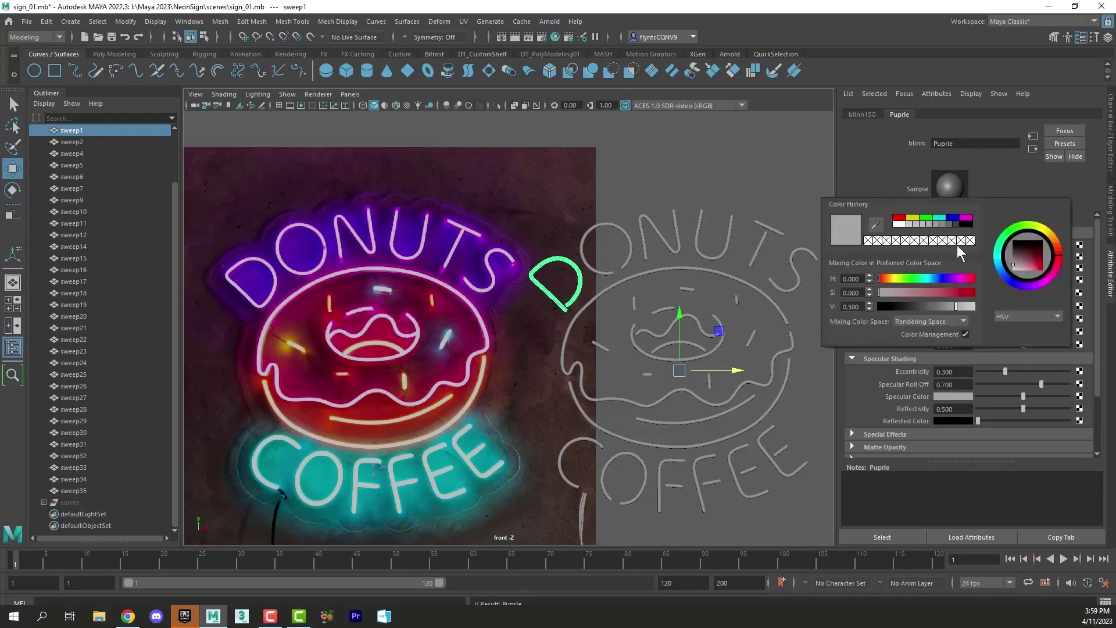
click(876, 225)
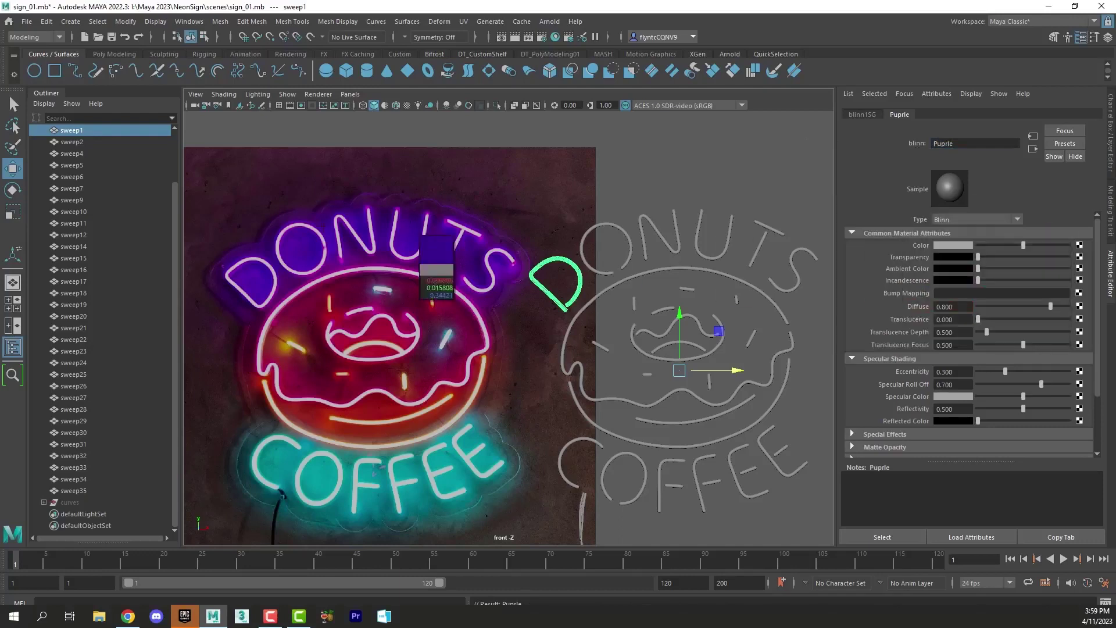
click(263, 261)
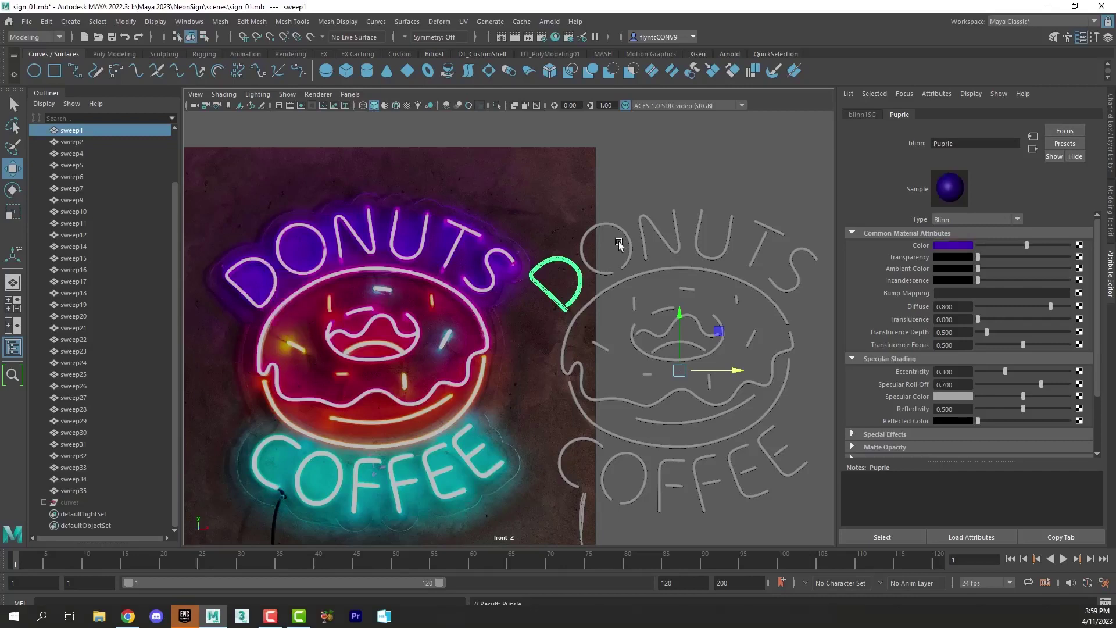
Step: Assign the existing Puprle material to the O of DONUTS
click(618, 227)
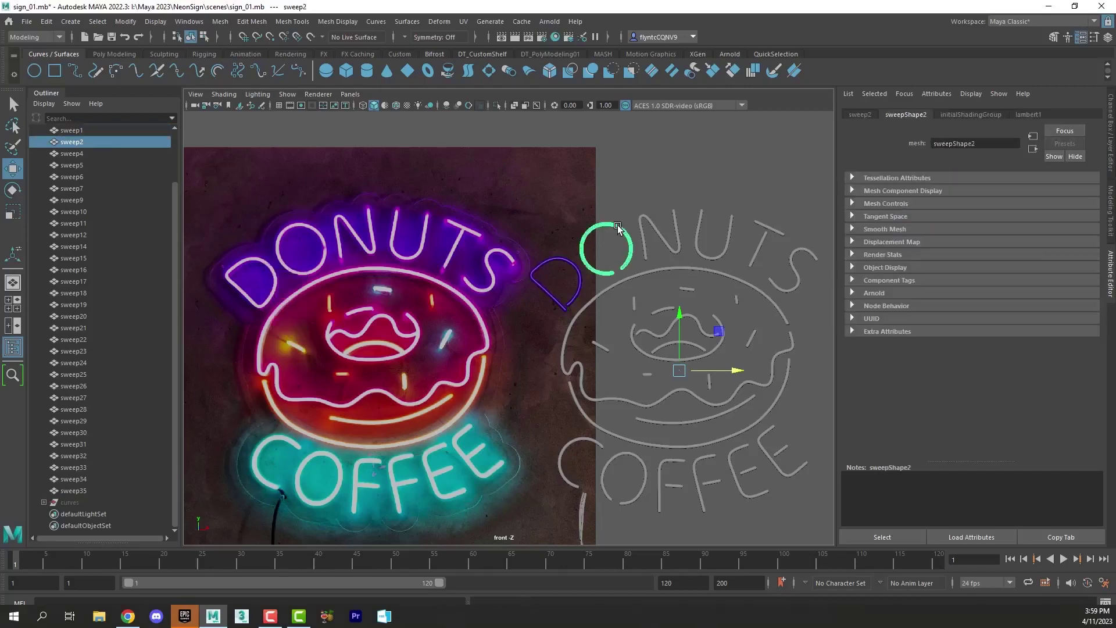
right_click(618, 227)
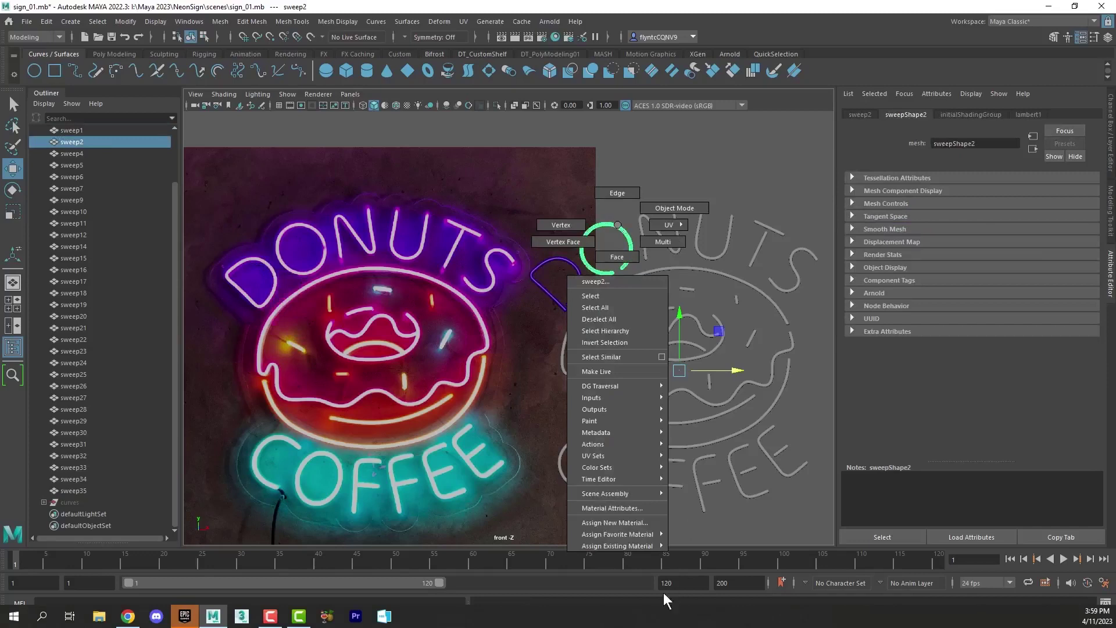
mouse_move(625, 547)
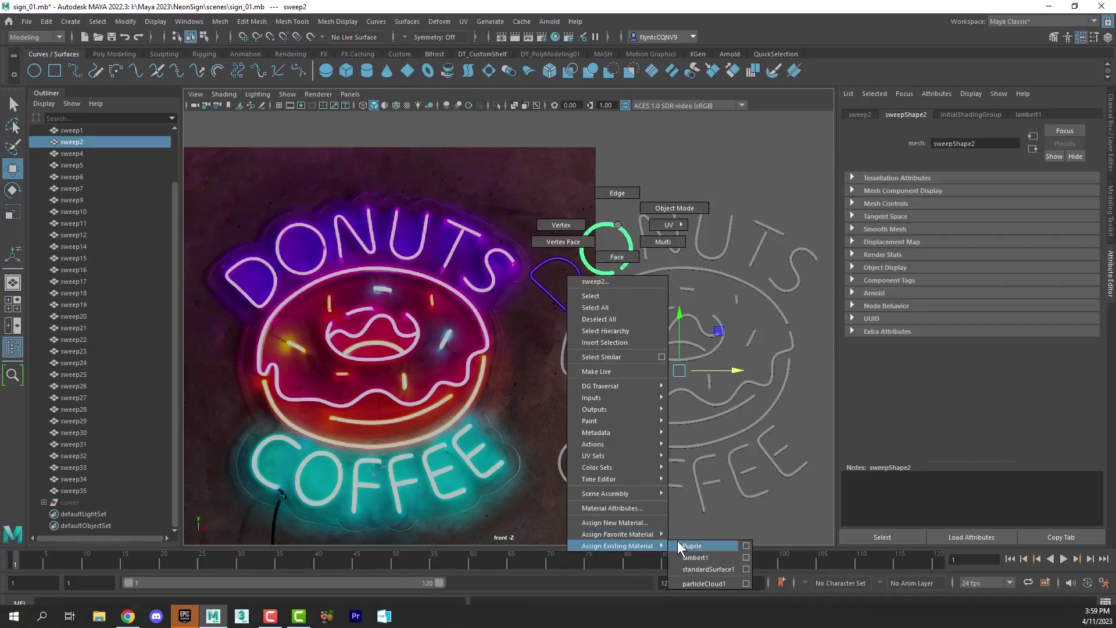
click(678, 544)
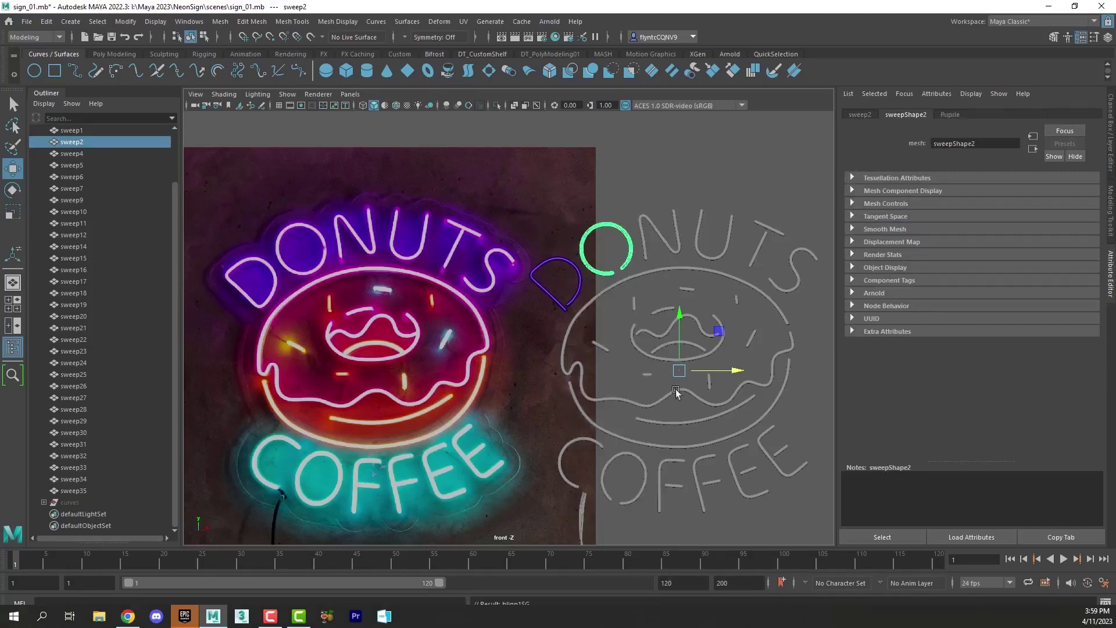
Step: Give the N, U, T stroke, T bar and S the existing Puprle material
click(667, 240)
shift+click(699, 239)
shift+click(760, 245)
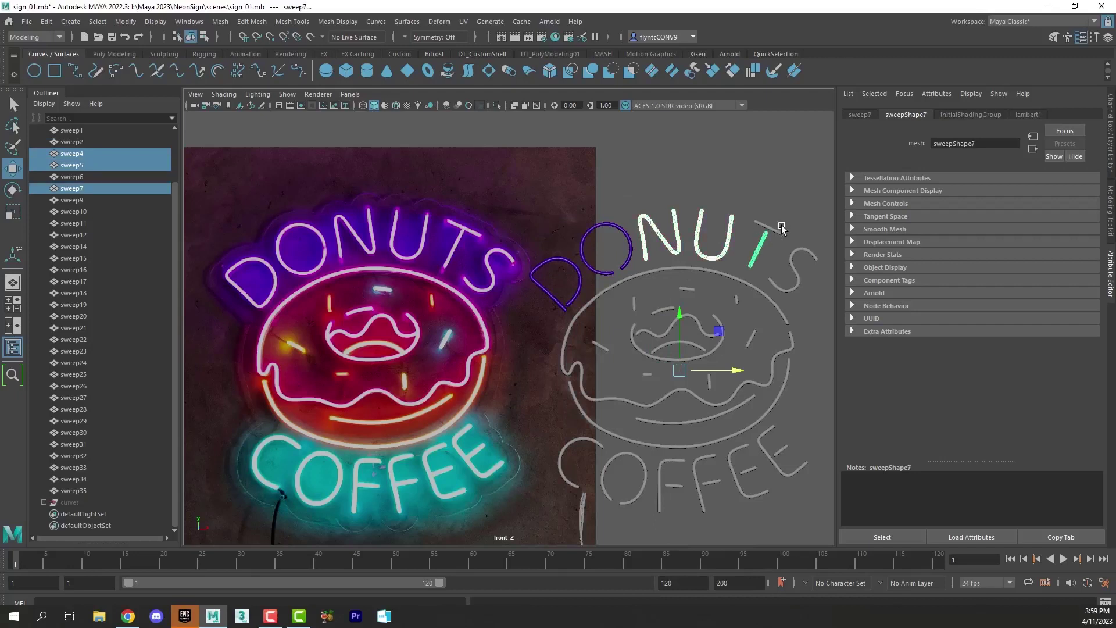
shift+click(778, 230)
shift+click(797, 260)
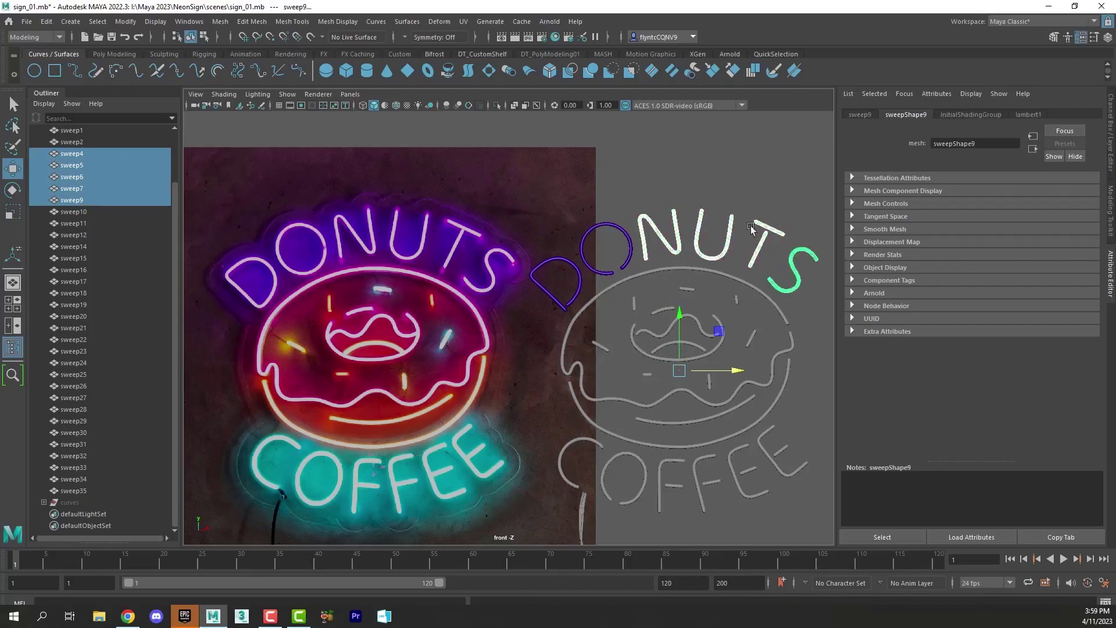
right_click(695, 167)
mouse_move(698, 488)
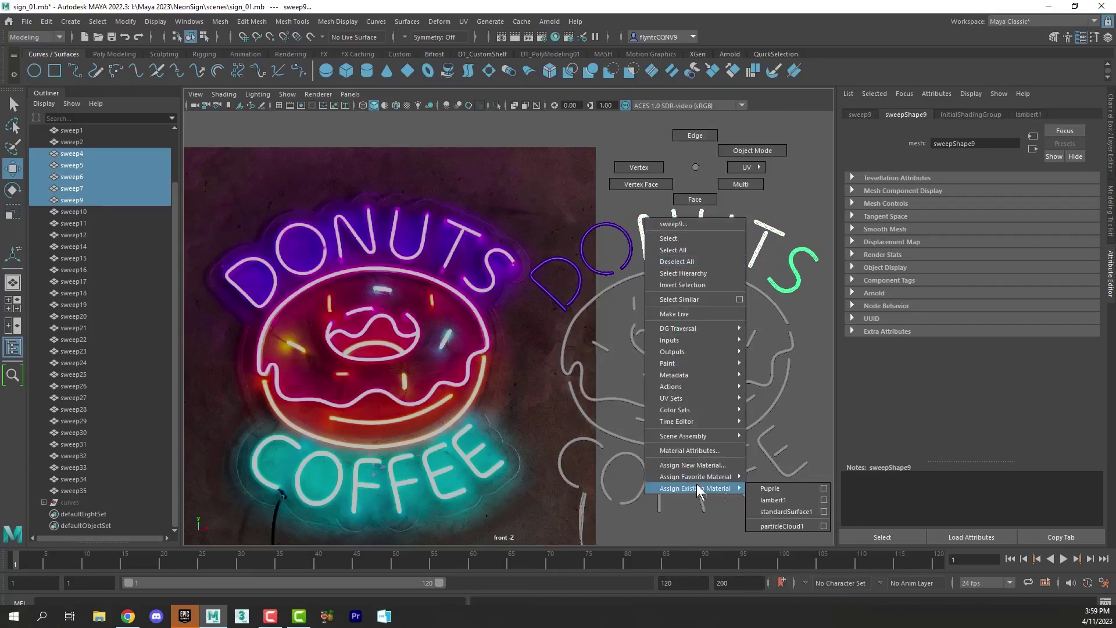
click(766, 488)
click(715, 281)
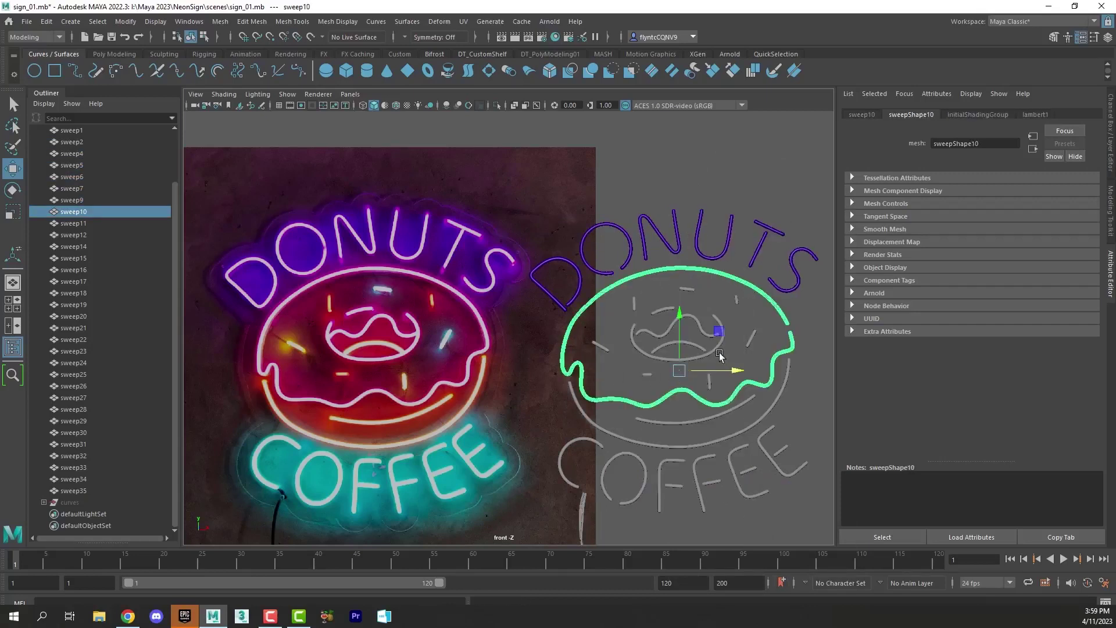
Step: Assign a new Blinn material named Pink to the donut's glaze outline
right_click(594, 157)
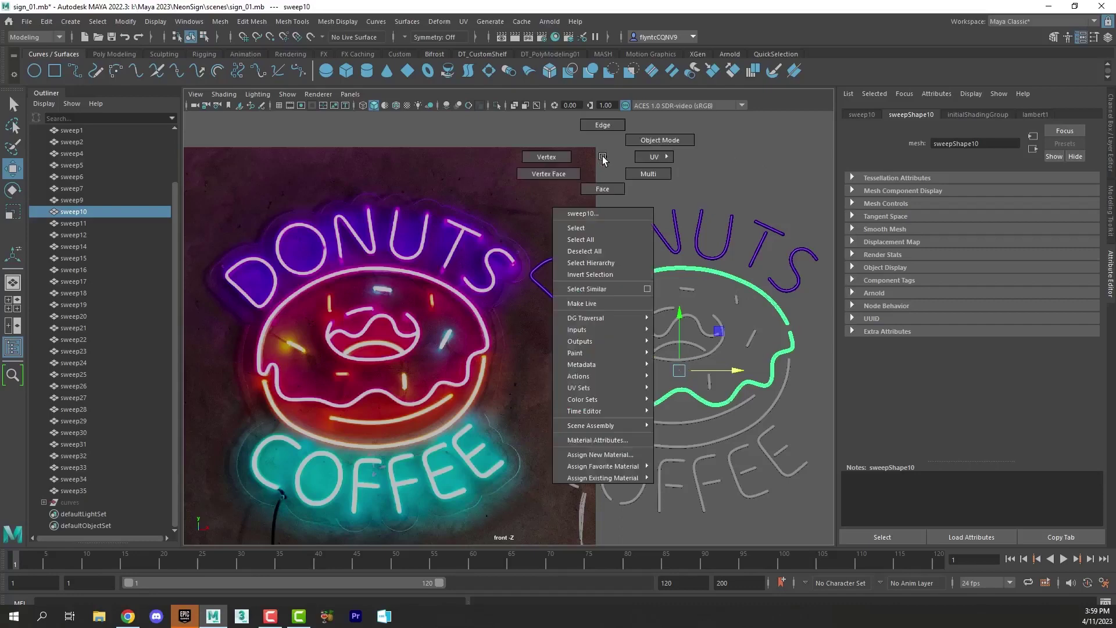
click(622, 459)
click(344, 221)
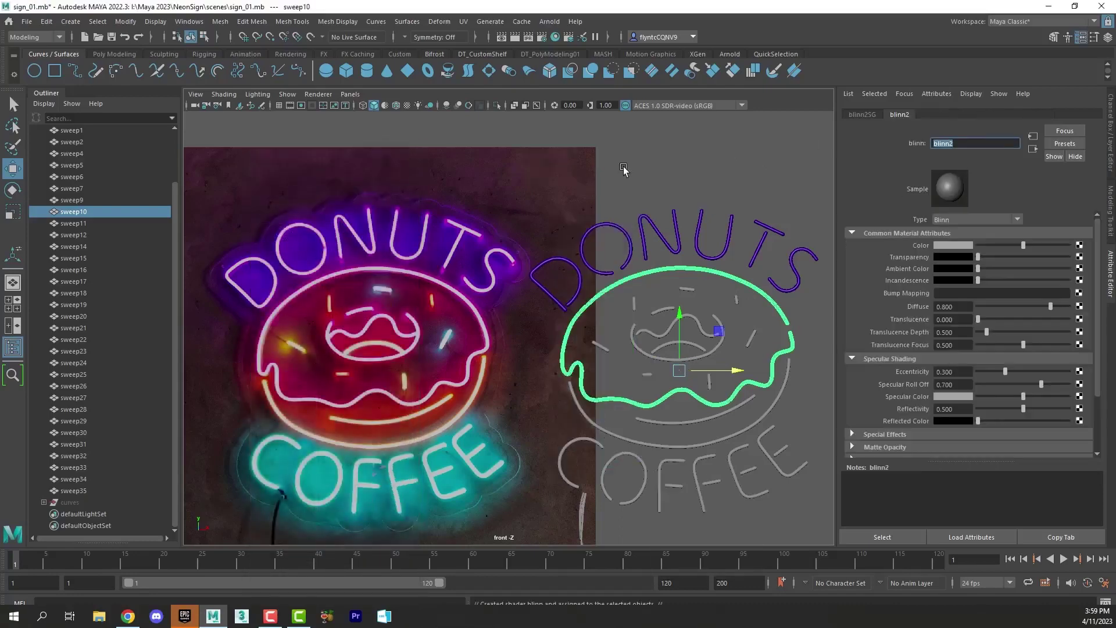
text(Pl)
text(nk)
key(Return)
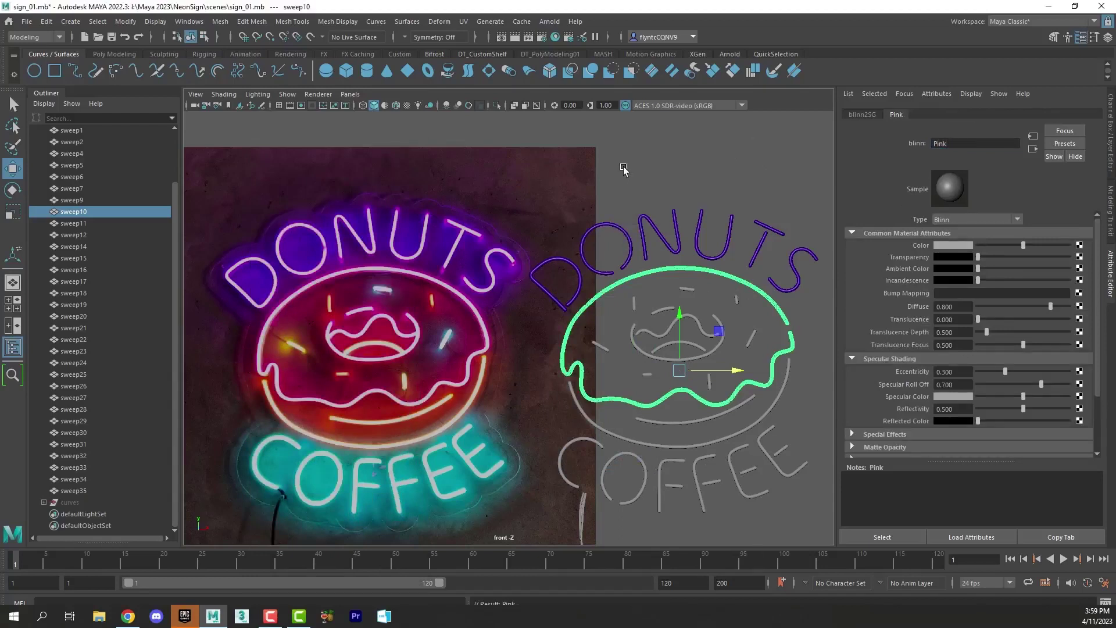
Step: Colour the Pink material by sampling the pink neon in the reference photo
click(954, 246)
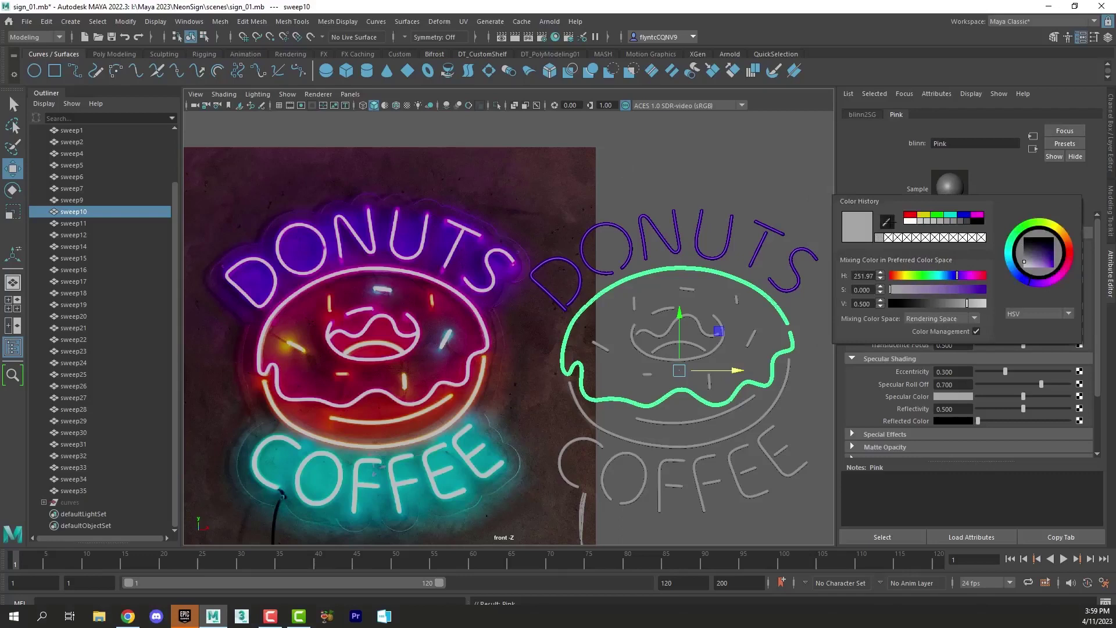
click(891, 227)
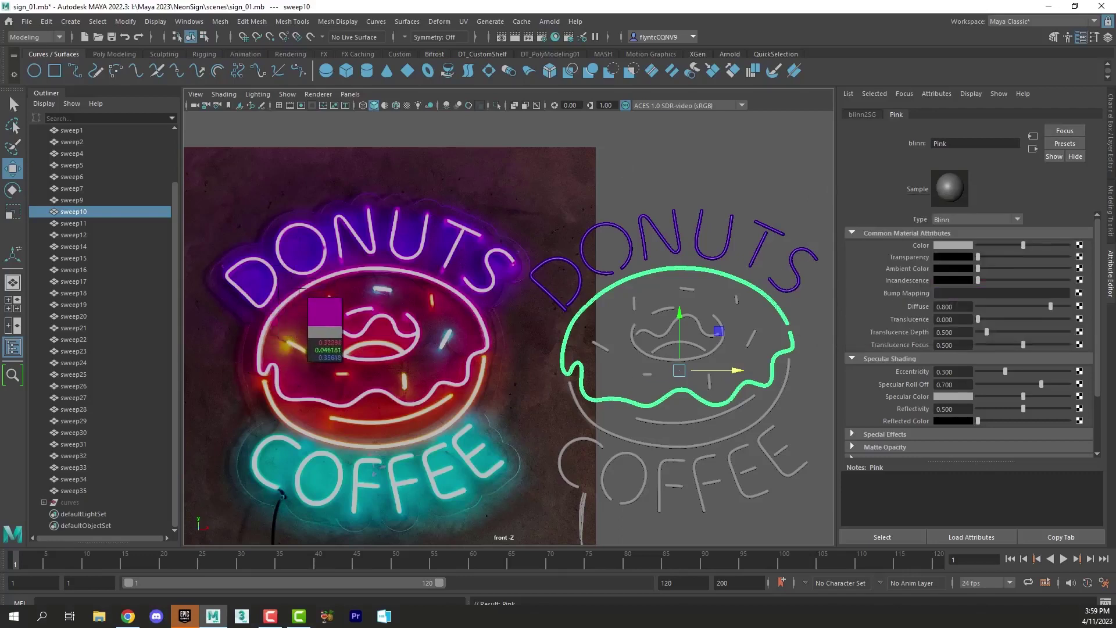
click(301, 290)
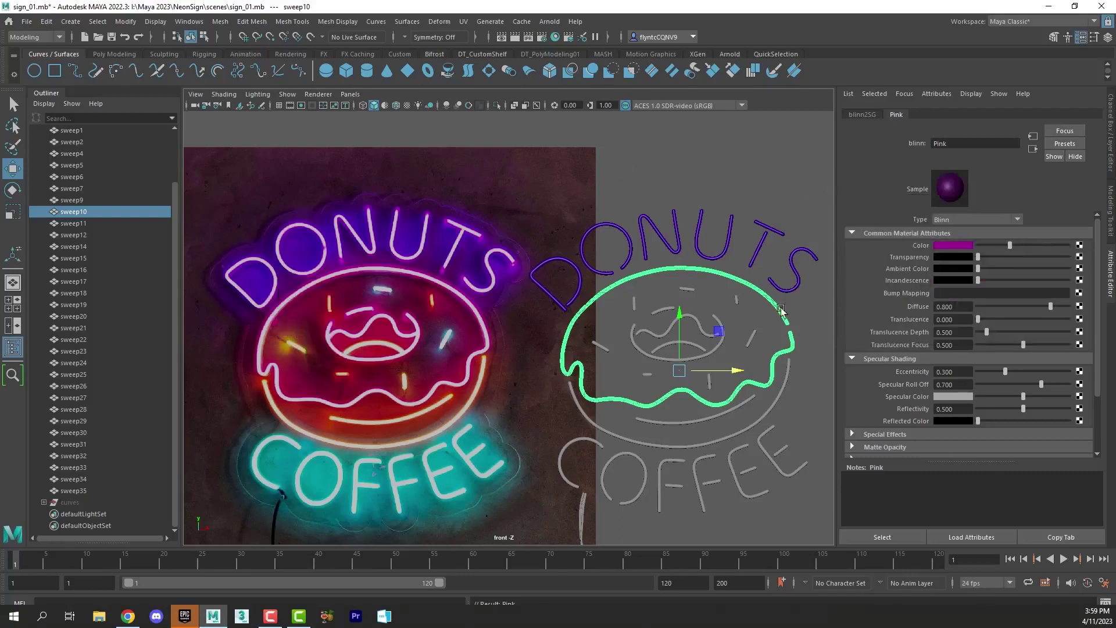
Step: Give the three inner donut-hole tubes, sweep14 to sweep16, the existing Pink material
click(668, 308)
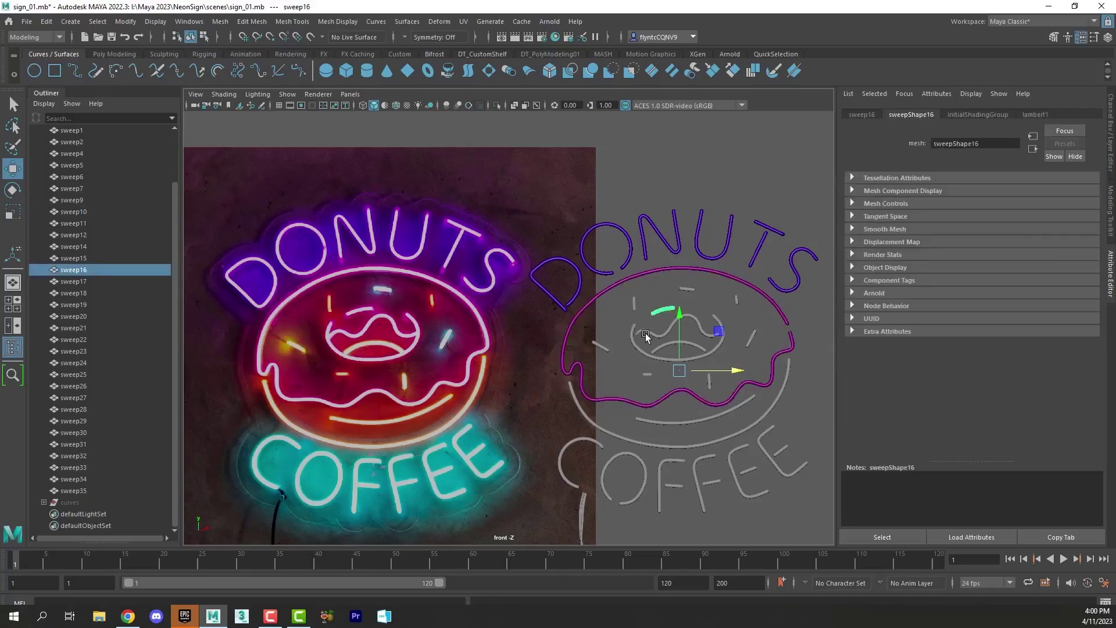
shift+click(647, 332)
shift+click(638, 344)
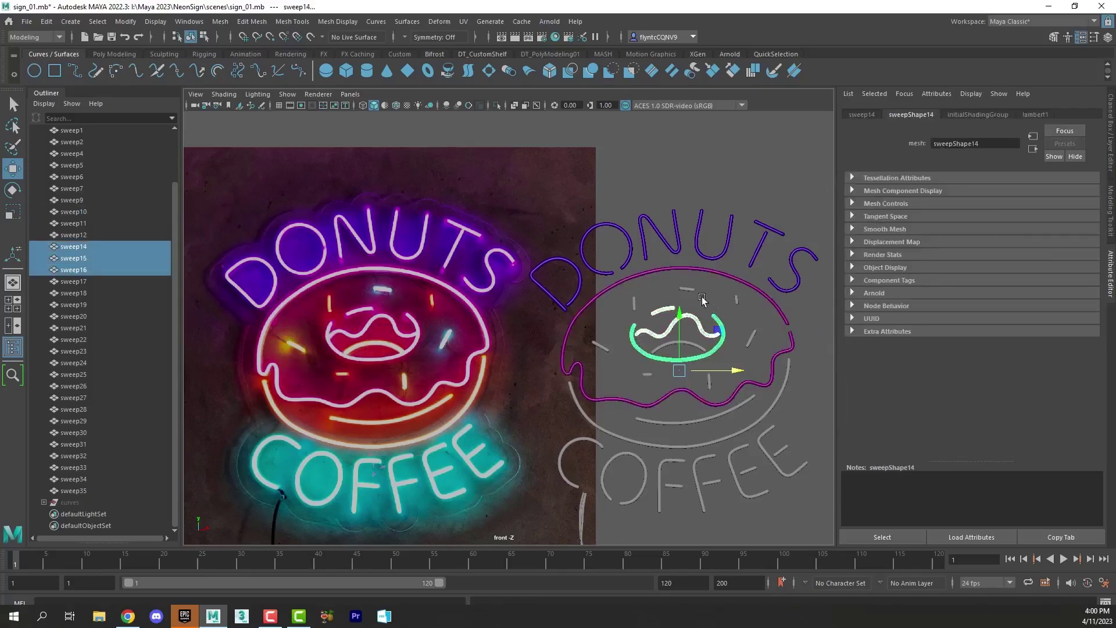
right_click(686, 266)
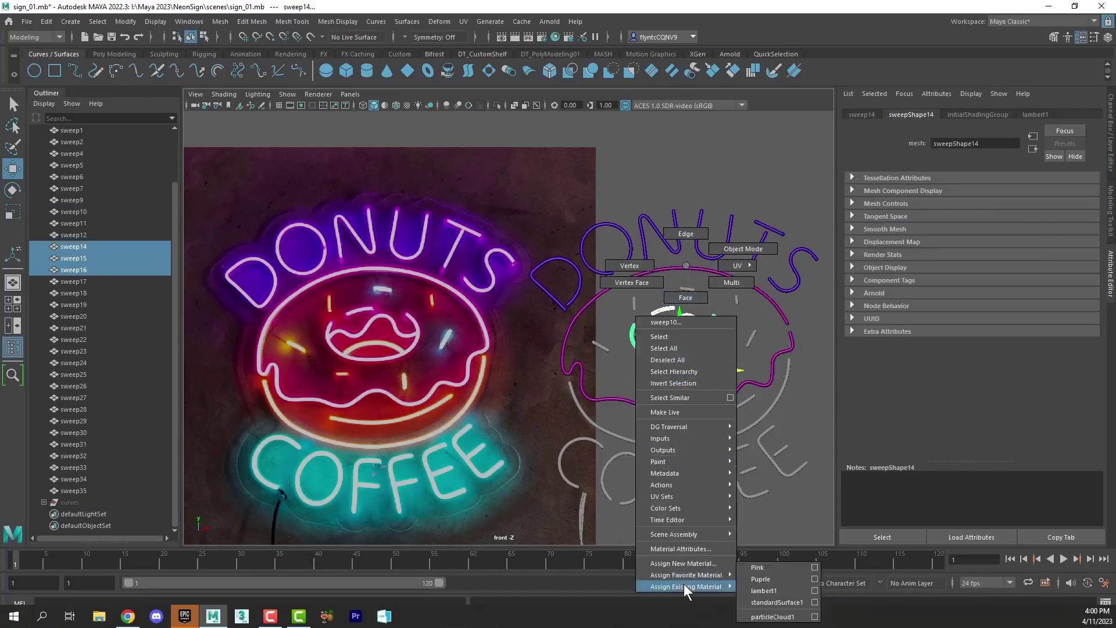
mouse_move(733, 581)
click(765, 570)
click(826, 317)
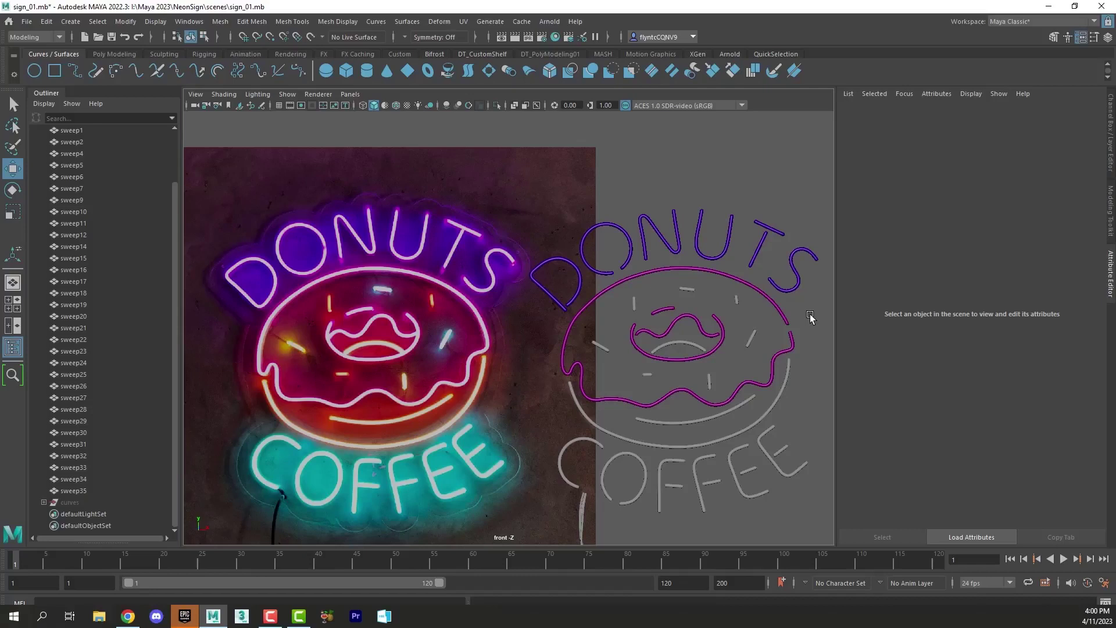
Step: Give Sweep17, the donut's lower arc, a new Blinn named Orange, red-orange sampled from the photo
click(591, 420)
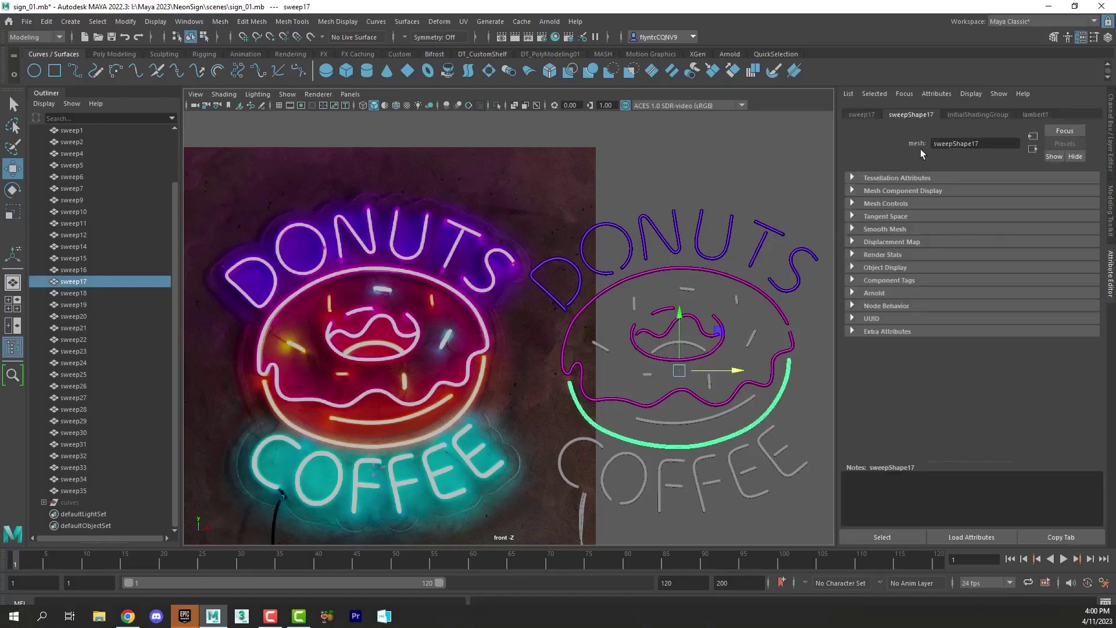
right_click(664, 152)
click(659, 448)
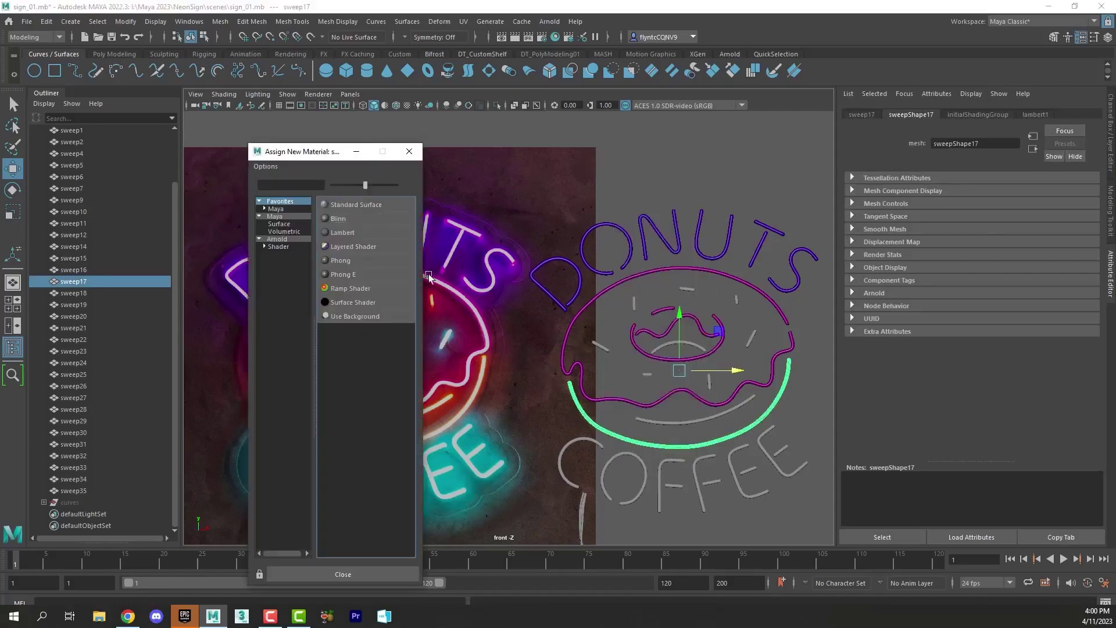
click(349, 218)
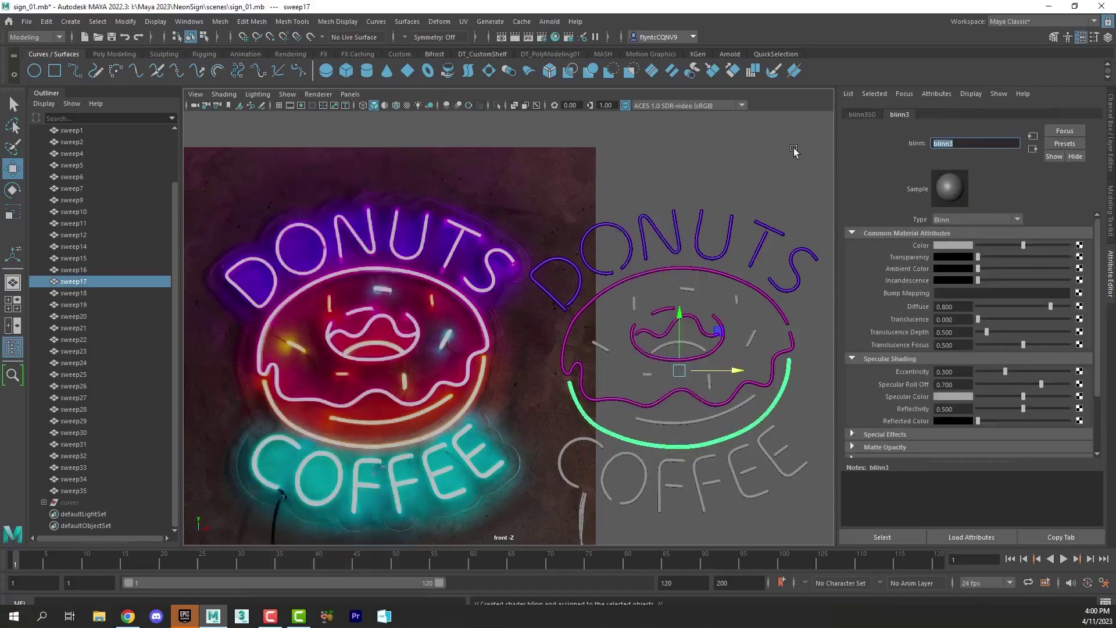
text(Orange)
click(952, 245)
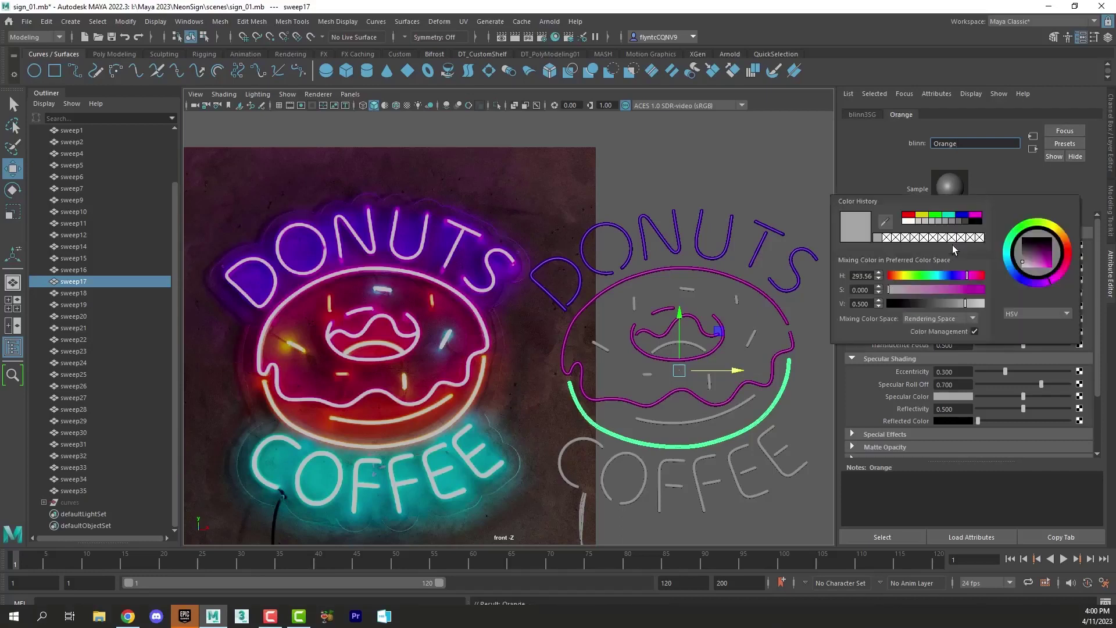
drag(876, 223, 348, 418)
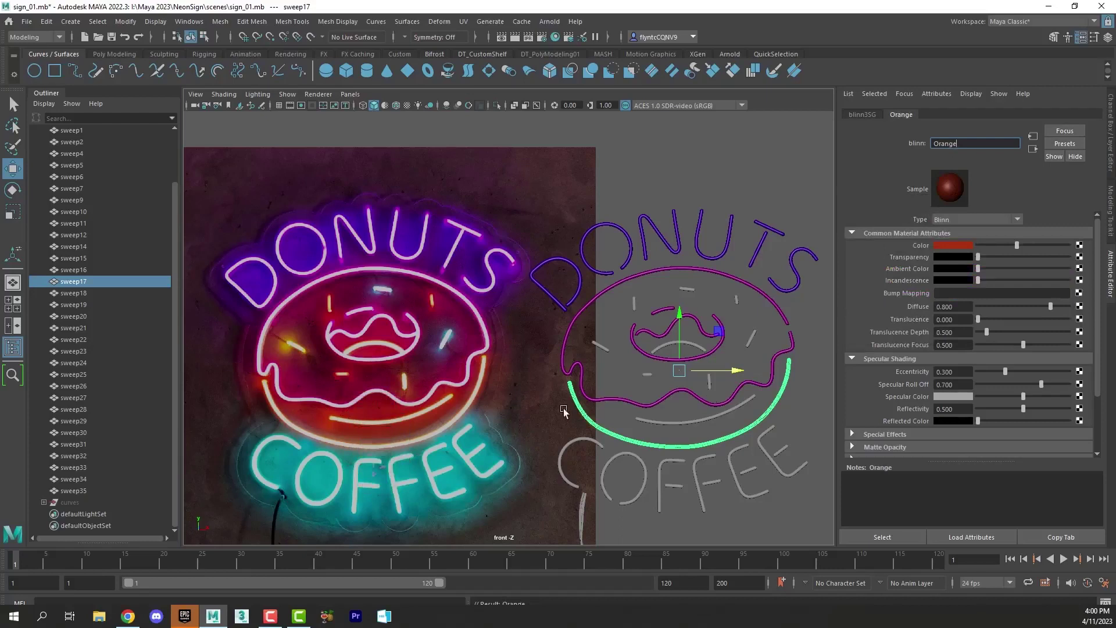
Step: Assign Orange to the inner arcs and dashes (sweeps 11, 12, 18, 21, 24); start a Blinn on the C
click(743, 404)
shift+click(701, 348)
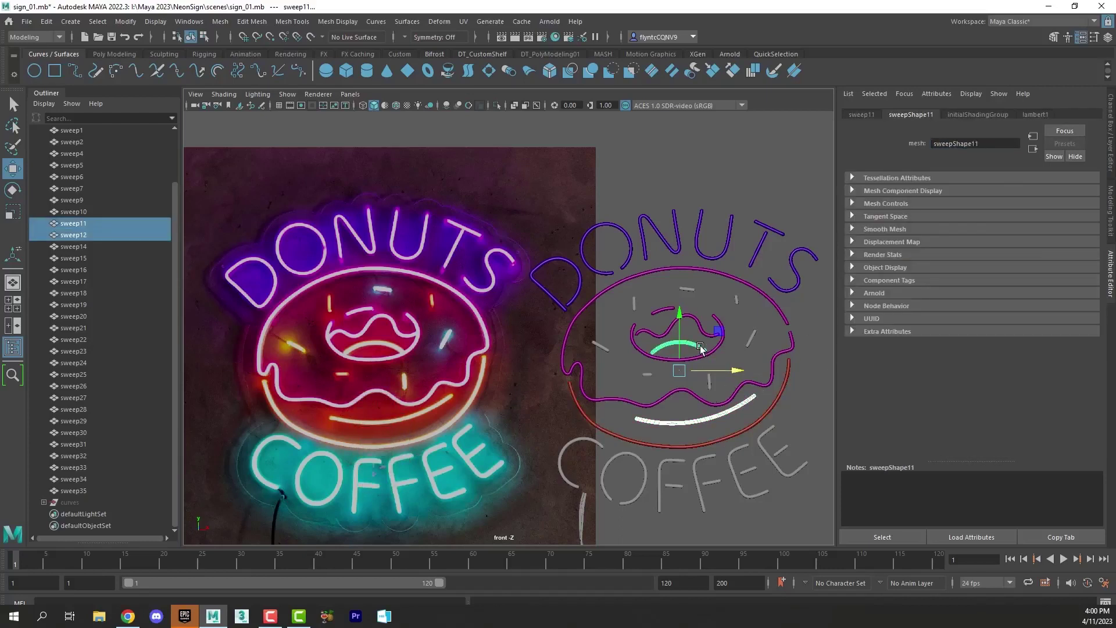
shift+click(600, 346)
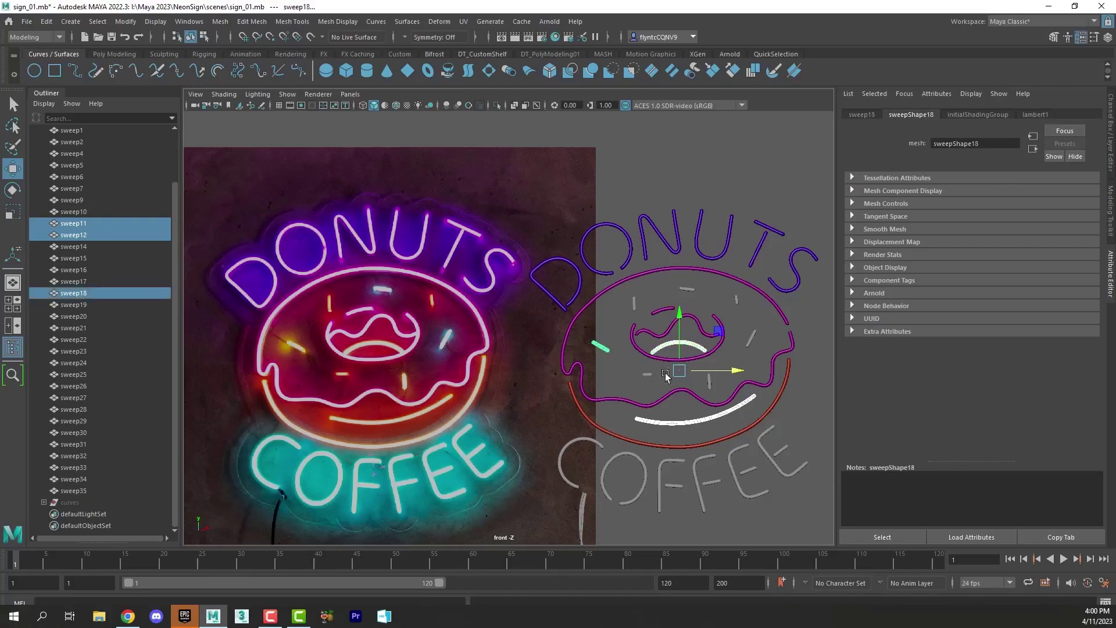
shift+click(648, 374)
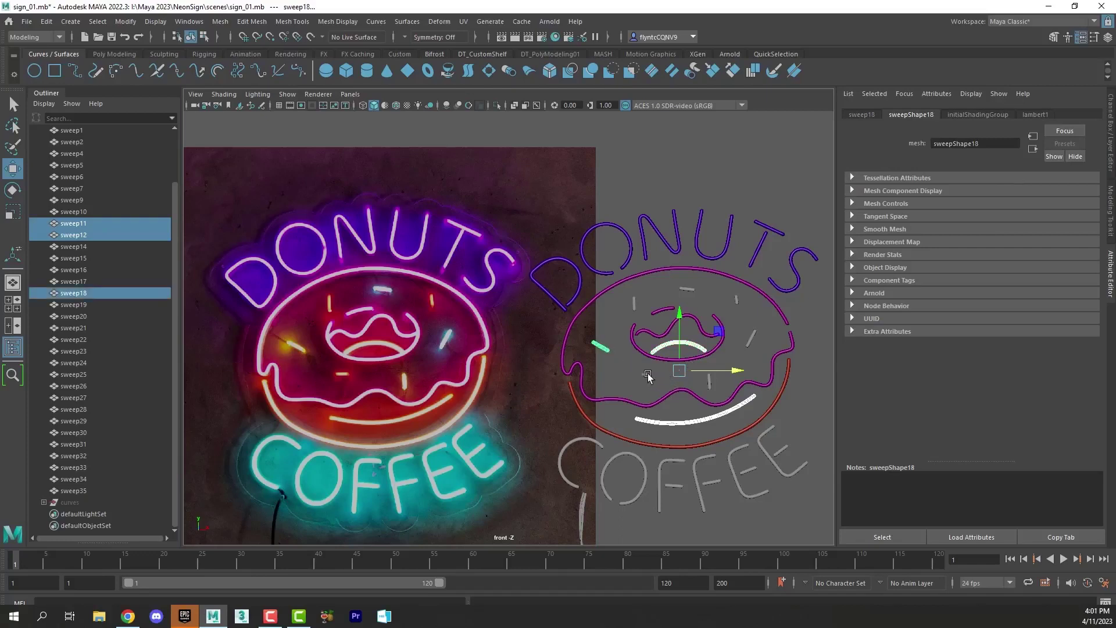
shift+click(738, 298)
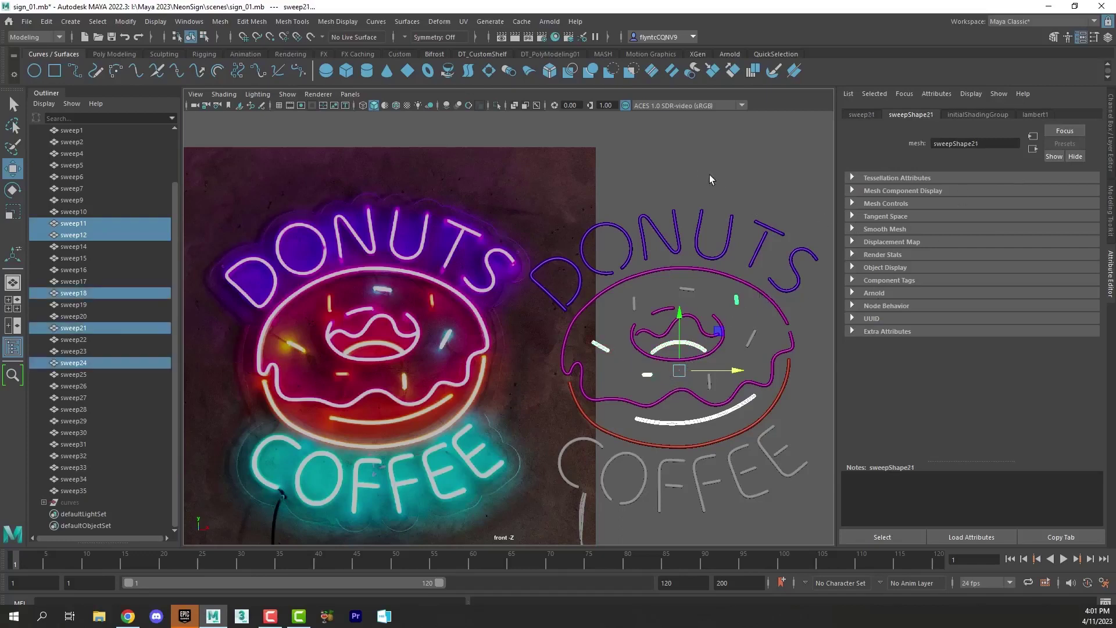
right_drag(699, 169, 766, 491)
click(823, 369)
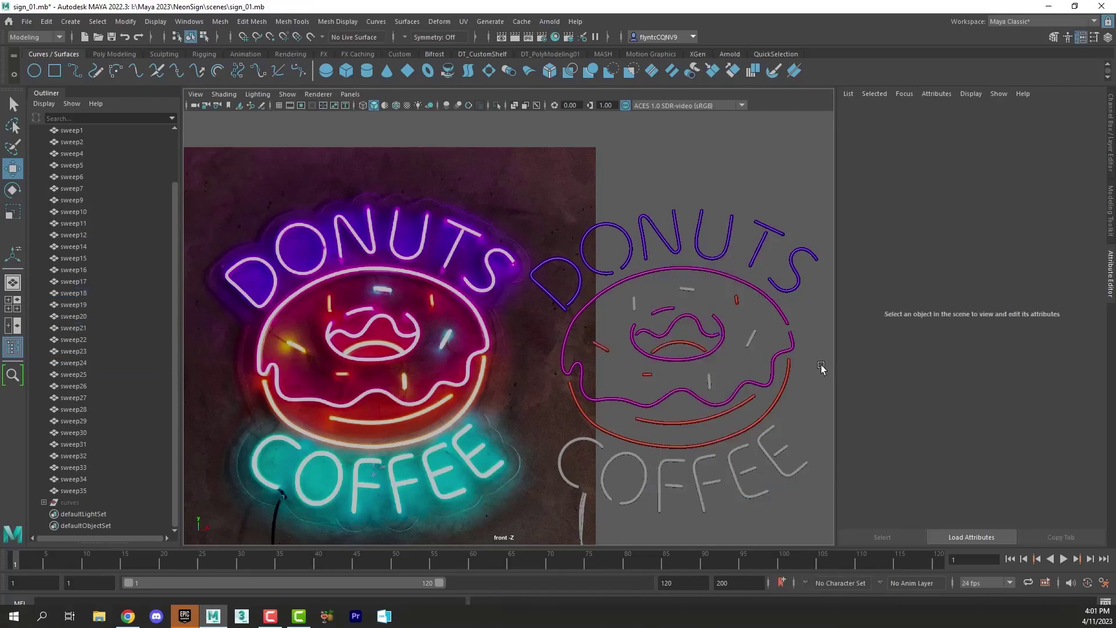
click(599, 447)
right_drag(556, 240, 584, 453)
Step: Create the C's Blinn material, name it 'cyan' and set its colour to cyan
click(340, 219)
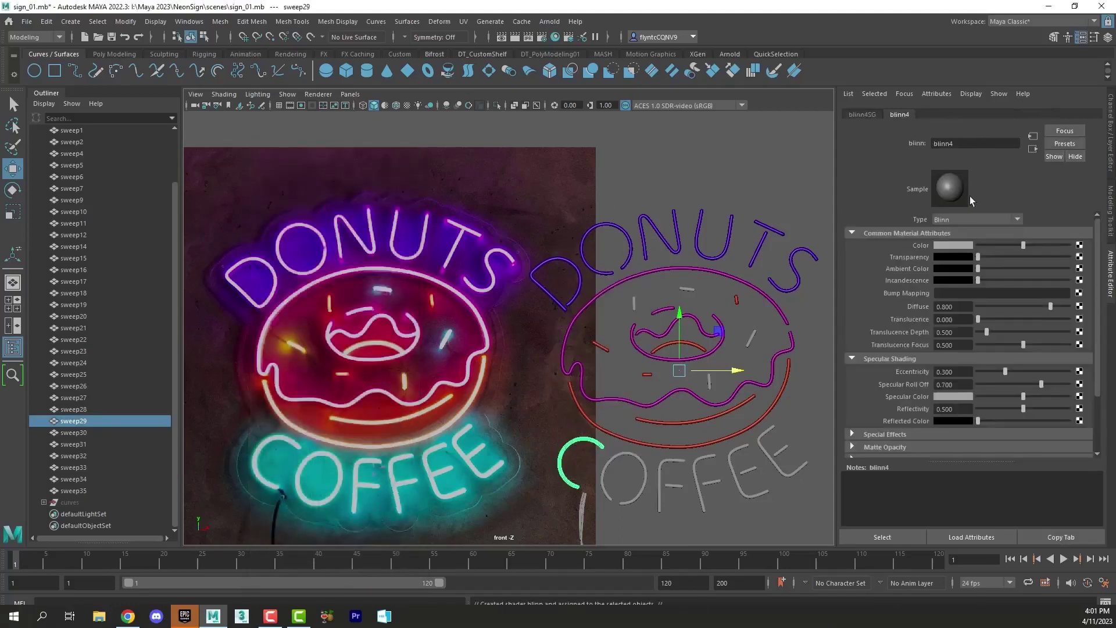
drag(978, 143, 901, 144)
text(cya)
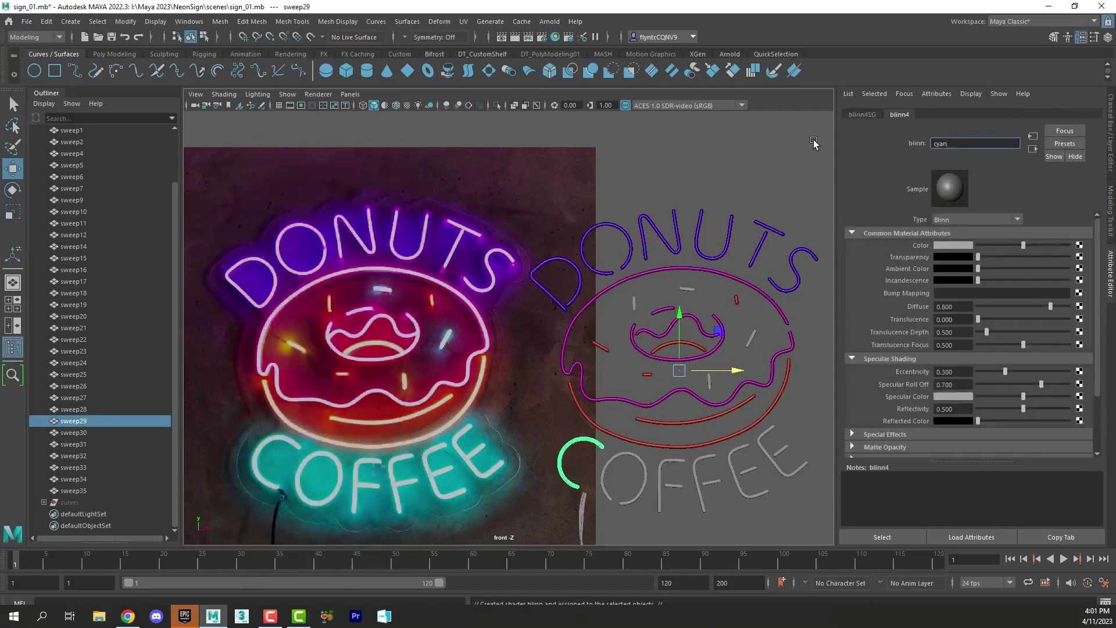
text(n)
key(Return)
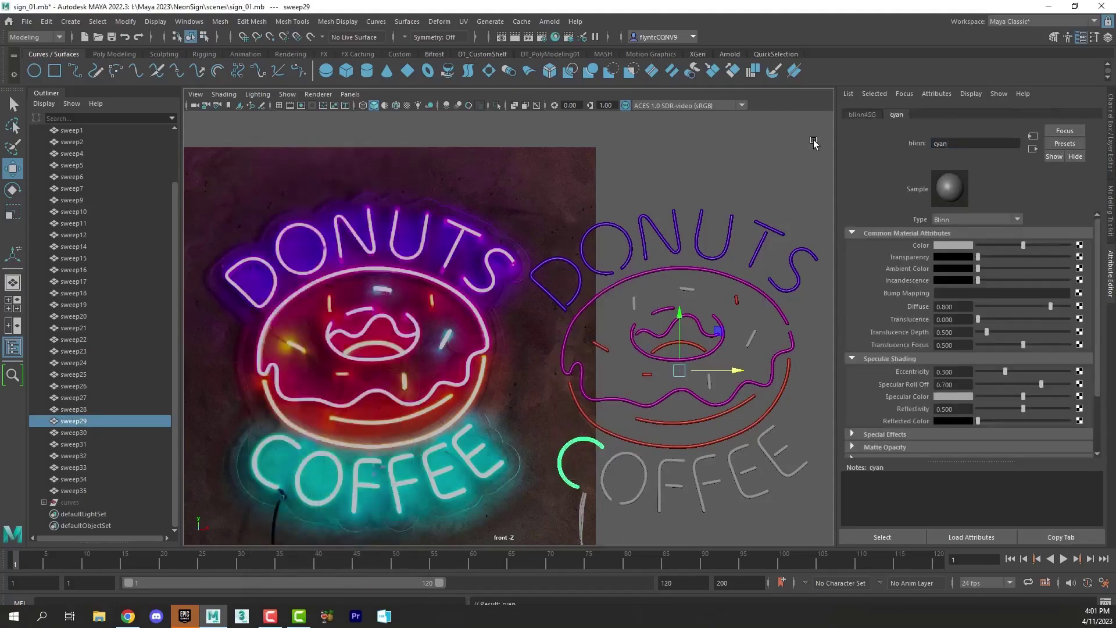
click(940, 246)
click(941, 217)
Step: Select the remaining COFFEE letter sweeps: O, both Fs and both Es
click(645, 472)
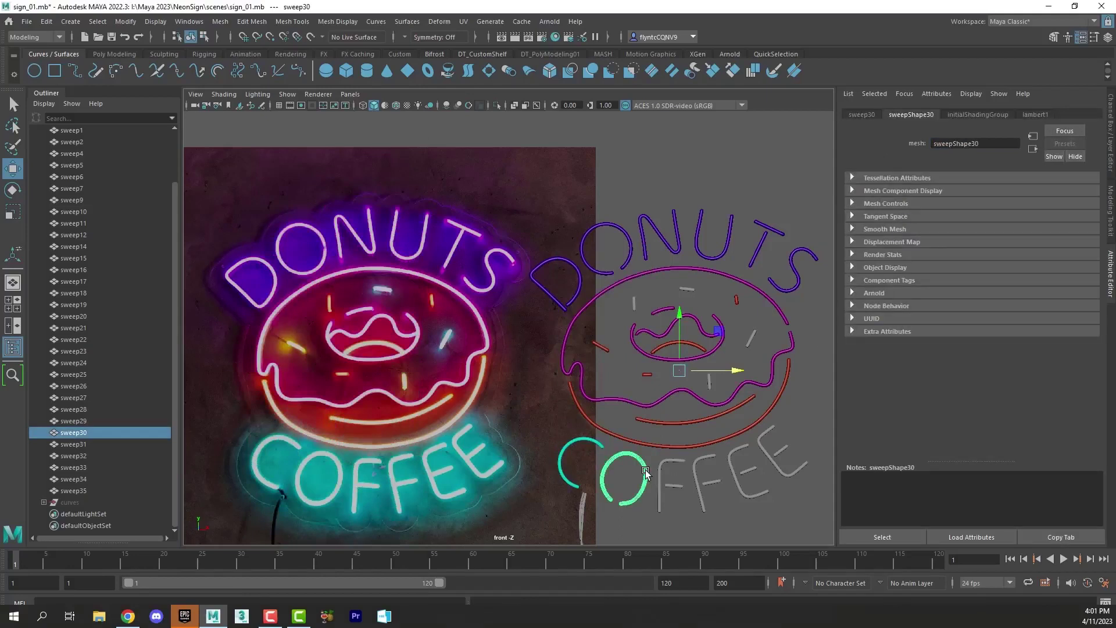
shift+click(674, 482)
shift+click(675, 485)
shift+click(708, 483)
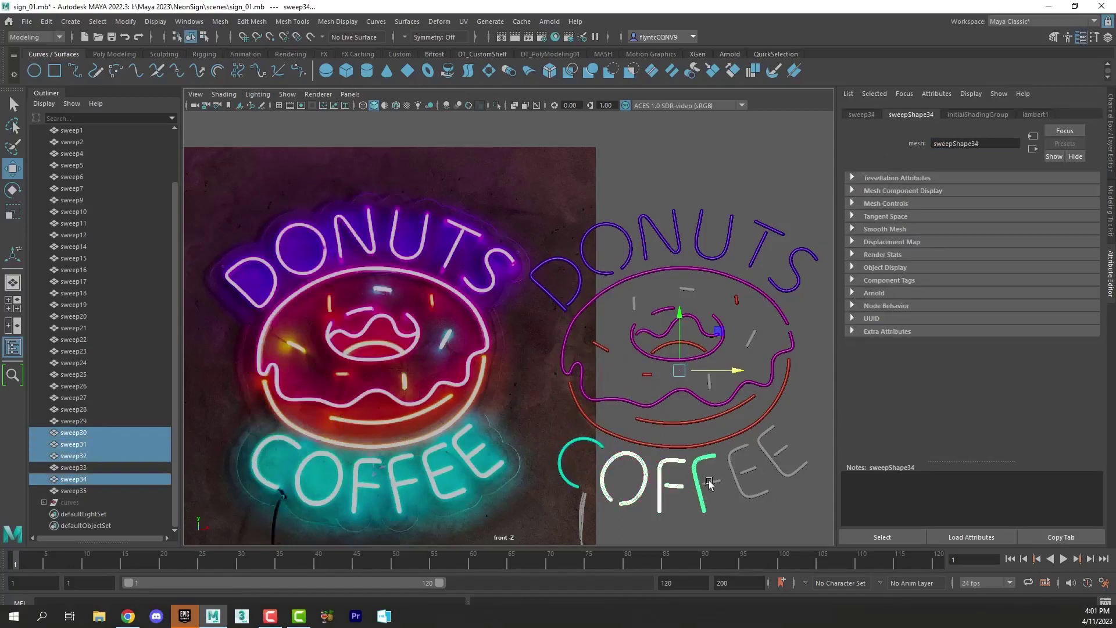
shift+click(716, 480)
shift+click(751, 470)
shift+click(767, 458)
shift+click(805, 465)
shift+click(782, 451)
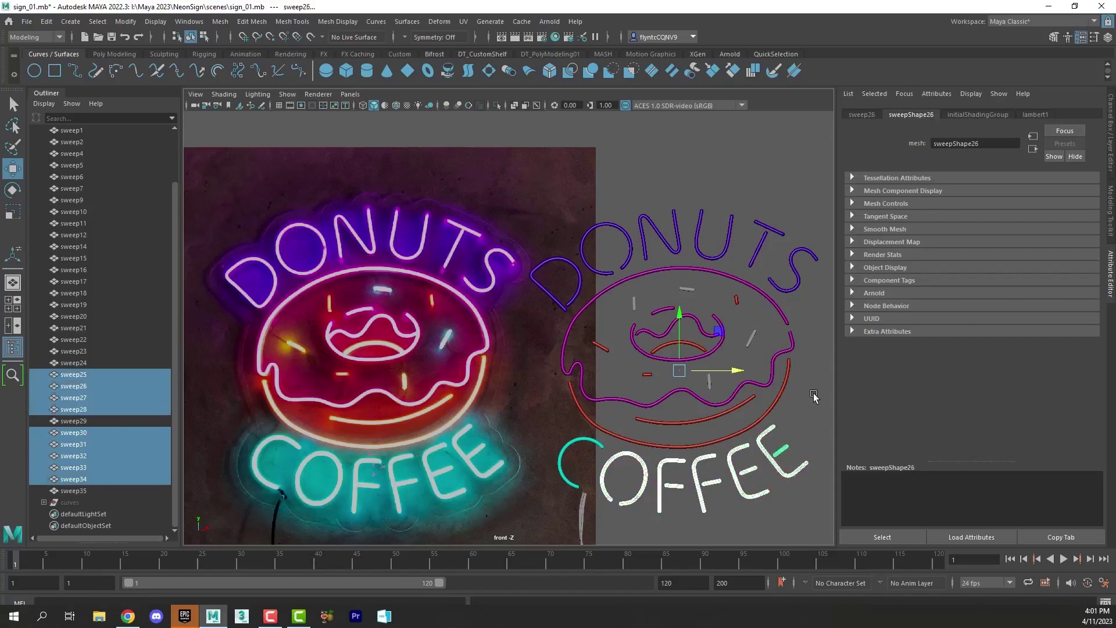
Step: Assign the existing cyan material to the COFFEE letters, undoing a mistaken magenta assignment
right_click(813, 395)
click(814, 339)
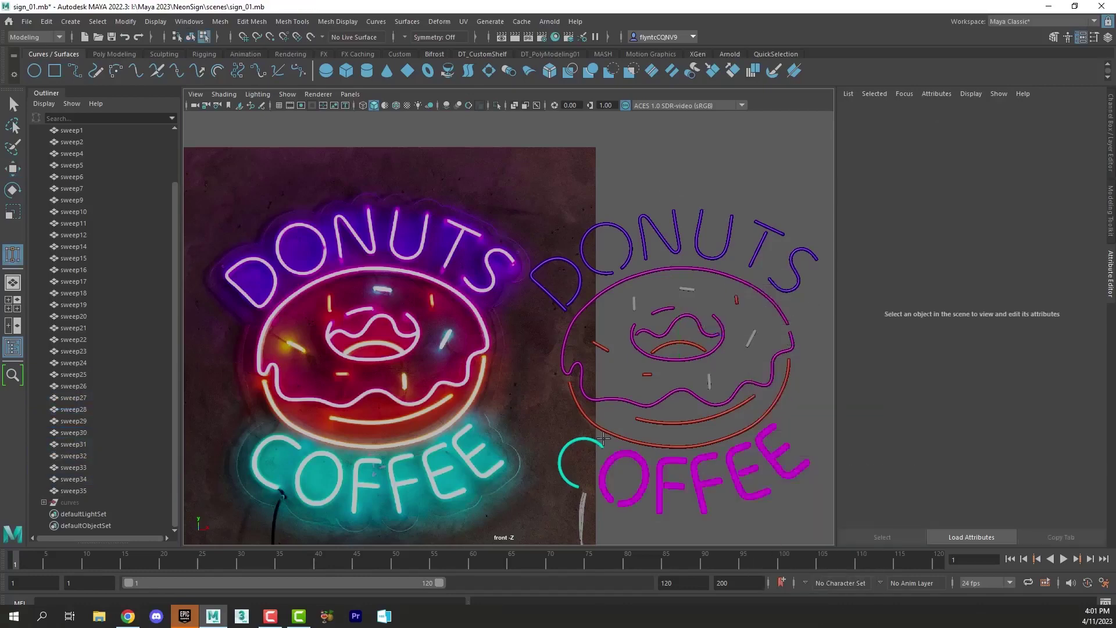
key(ctrl+z)
right_click(673, 199)
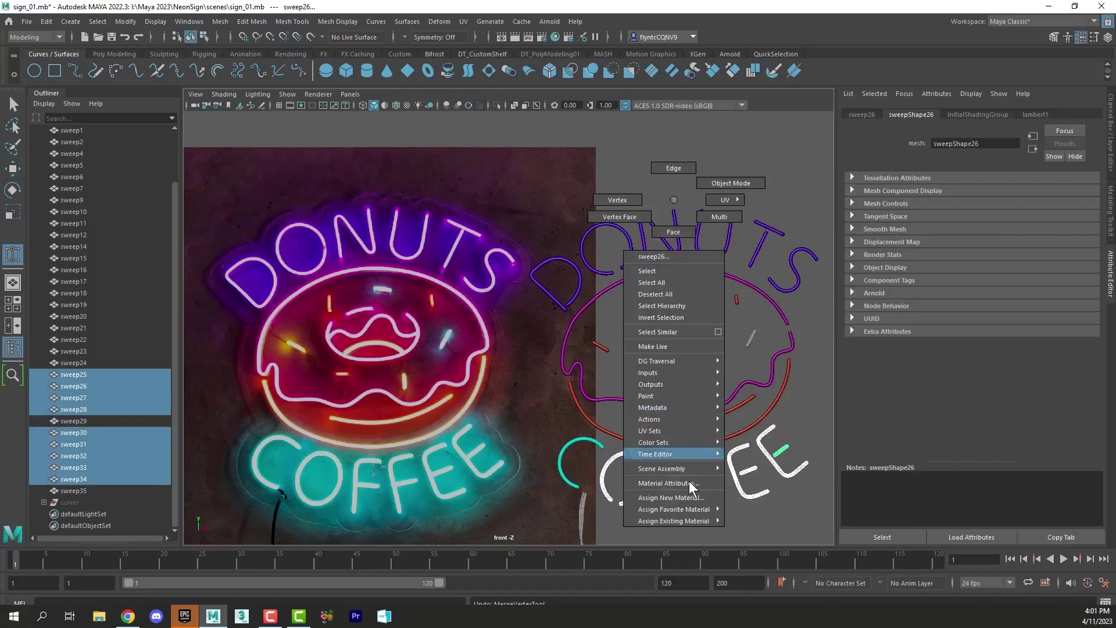
mouse_move(685, 515)
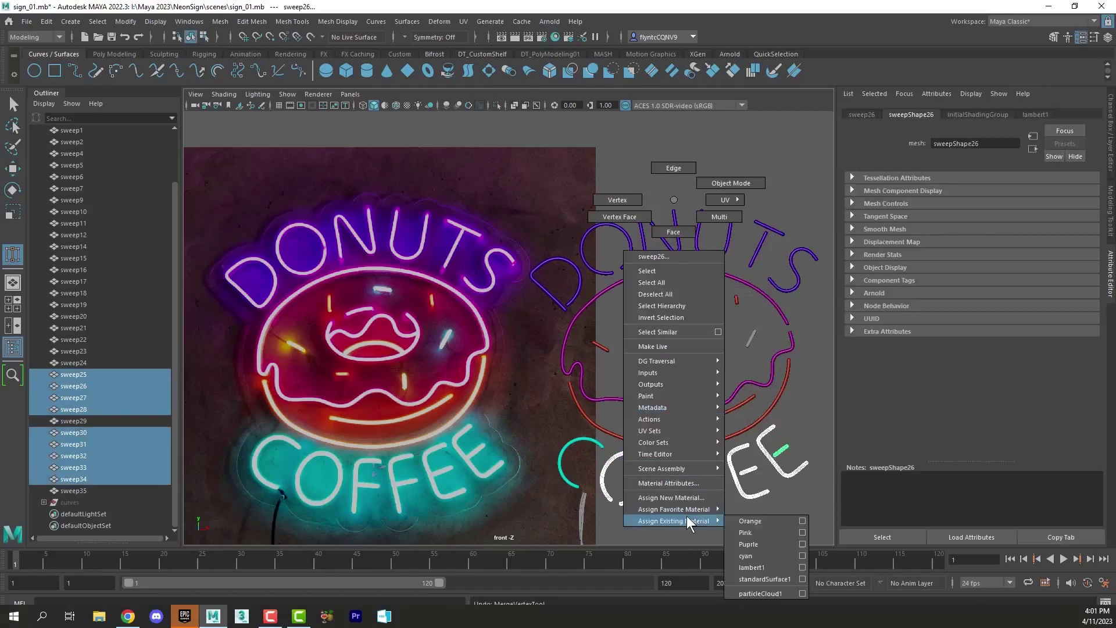
click(754, 557)
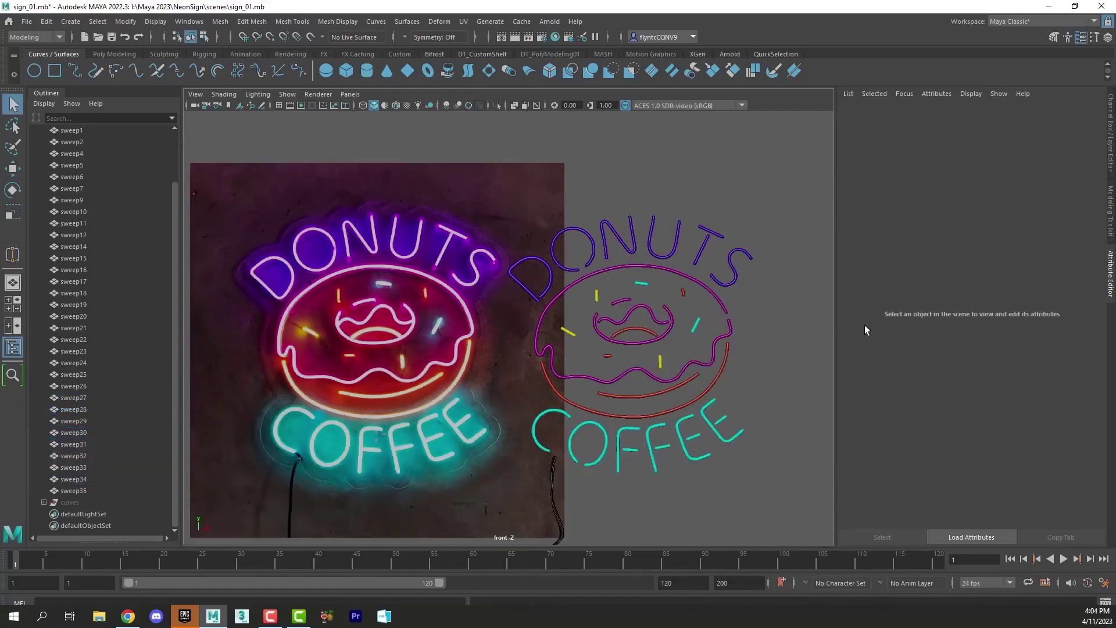
alt+middle_drag(670, 307, 675, 252)
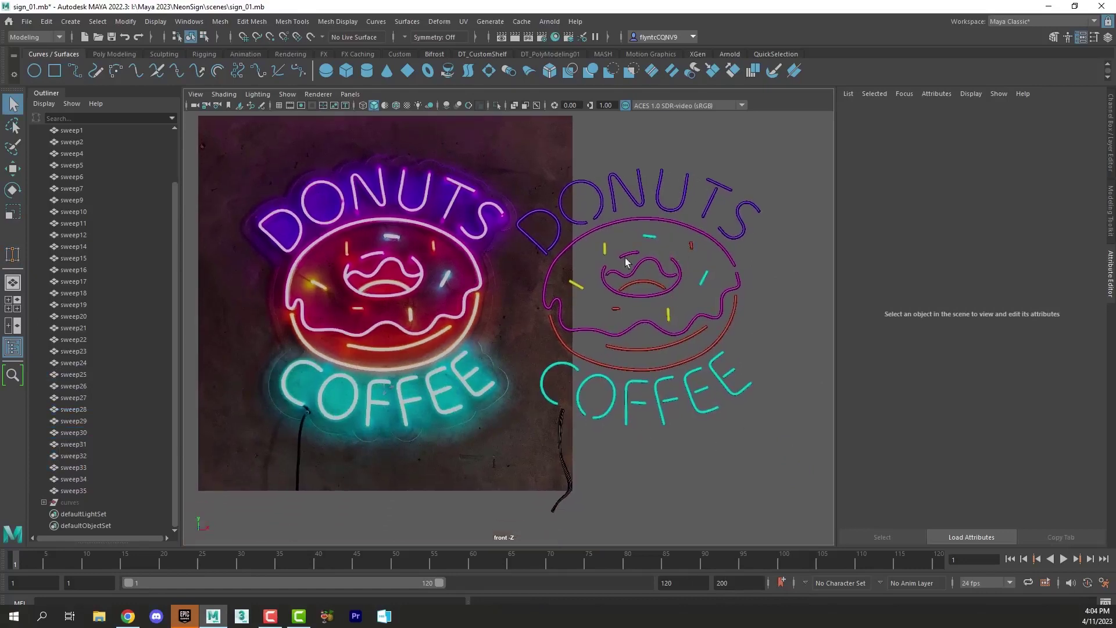
click(604, 250)
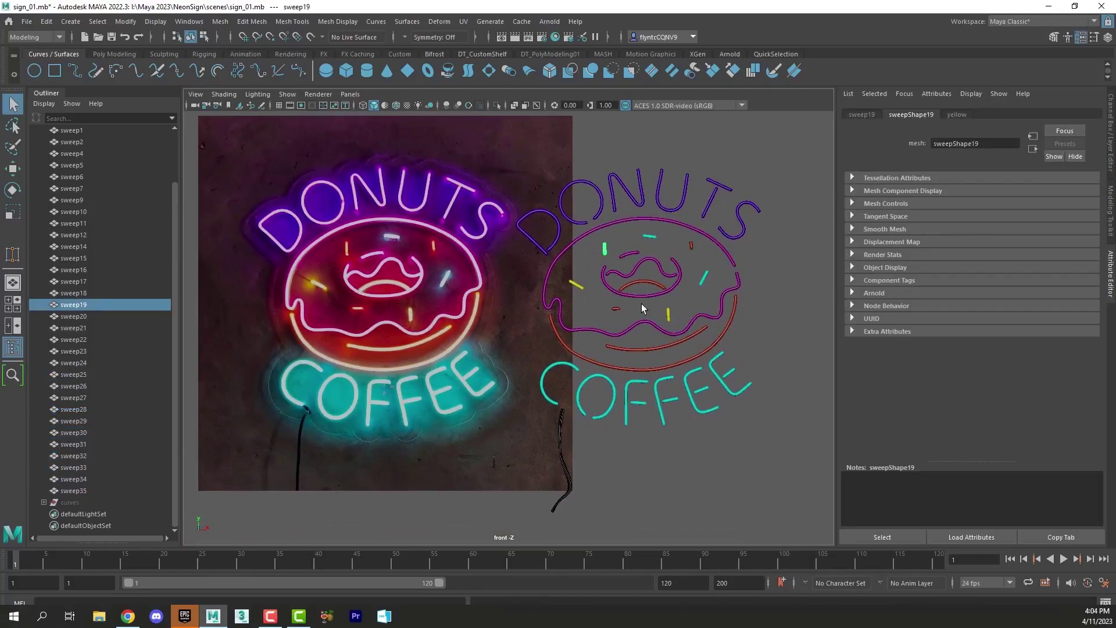
drag(525, 457, 611, 477)
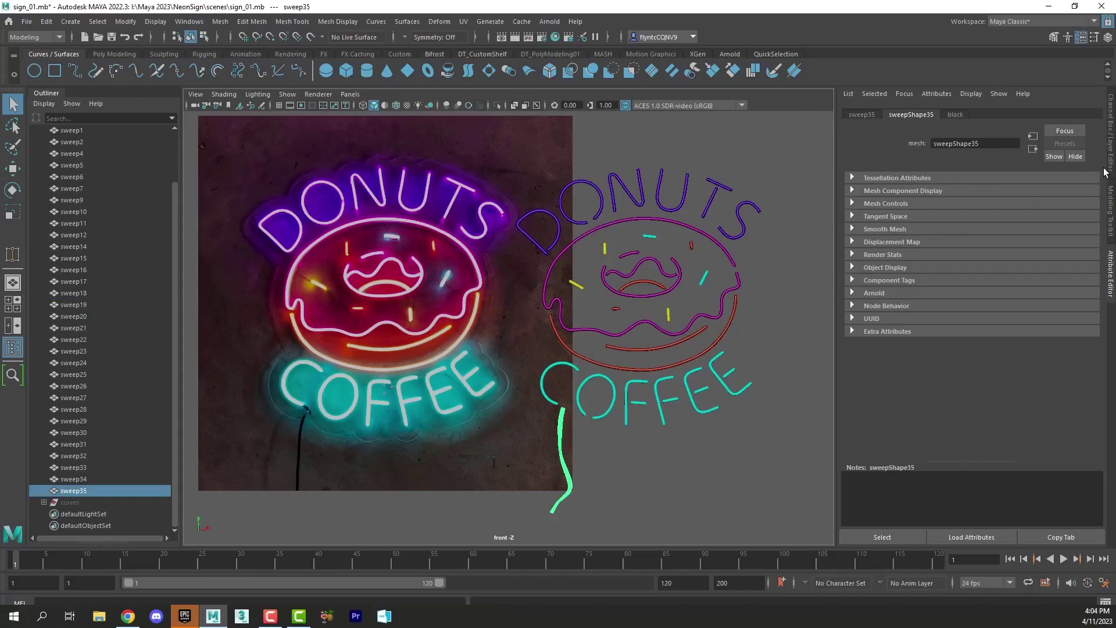
Step: Hide the reference photo layer, frame the sign, and marquee-select all neon sweep pieces
click(1110, 139)
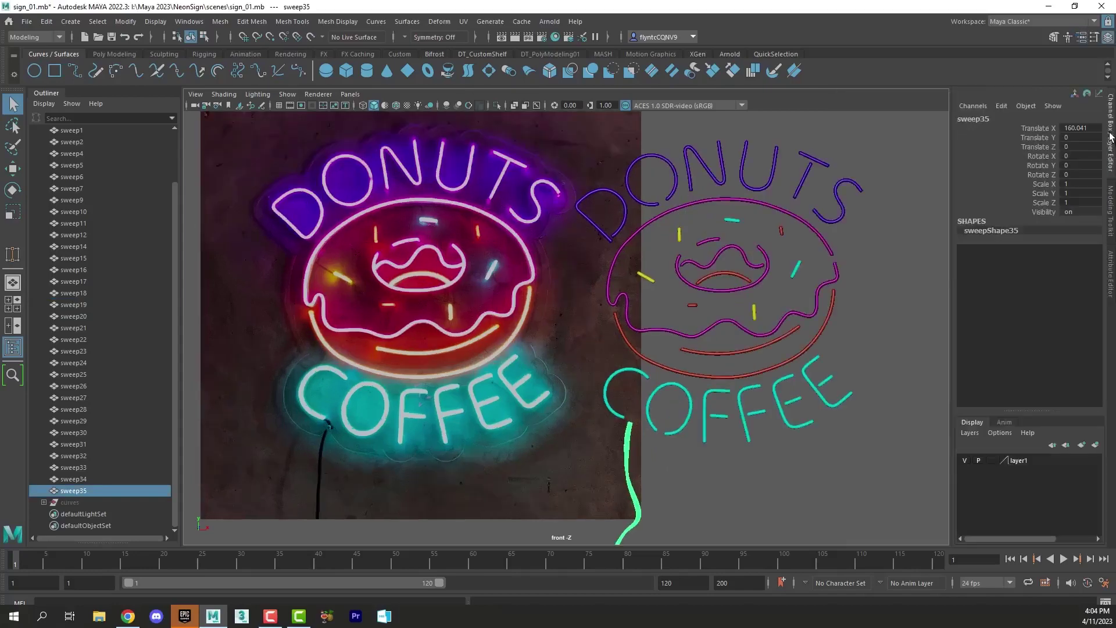
click(967, 459)
alt+middle_drag(853, 367, 717, 323)
scroll(881, 355, up, 2)
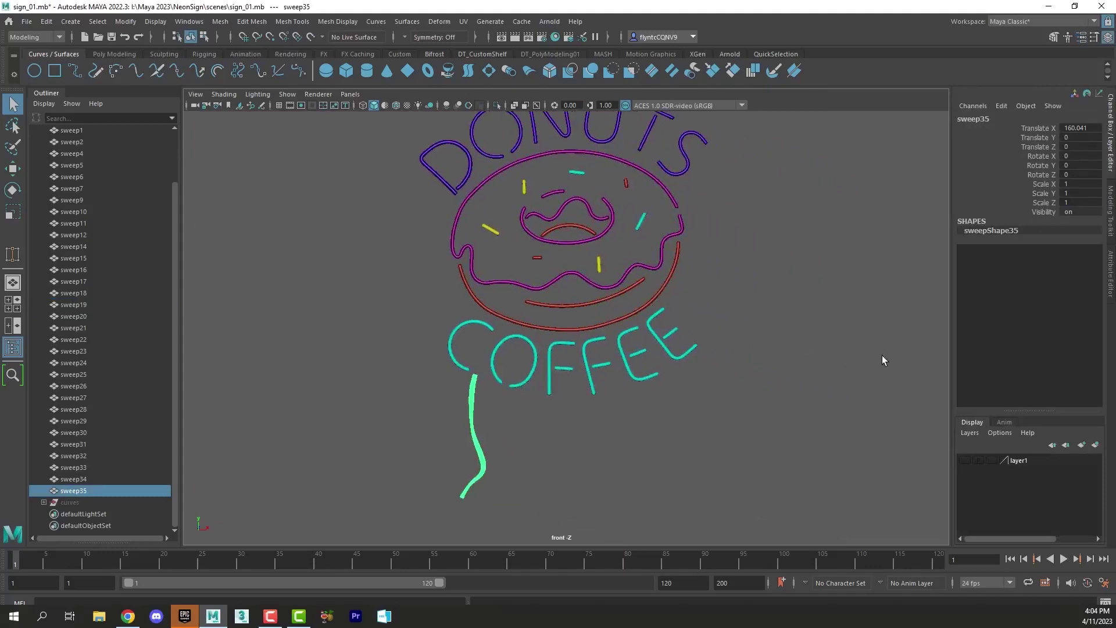
scroll(881, 354, down, 2)
alt+middle_drag(801, 285, 760, 305)
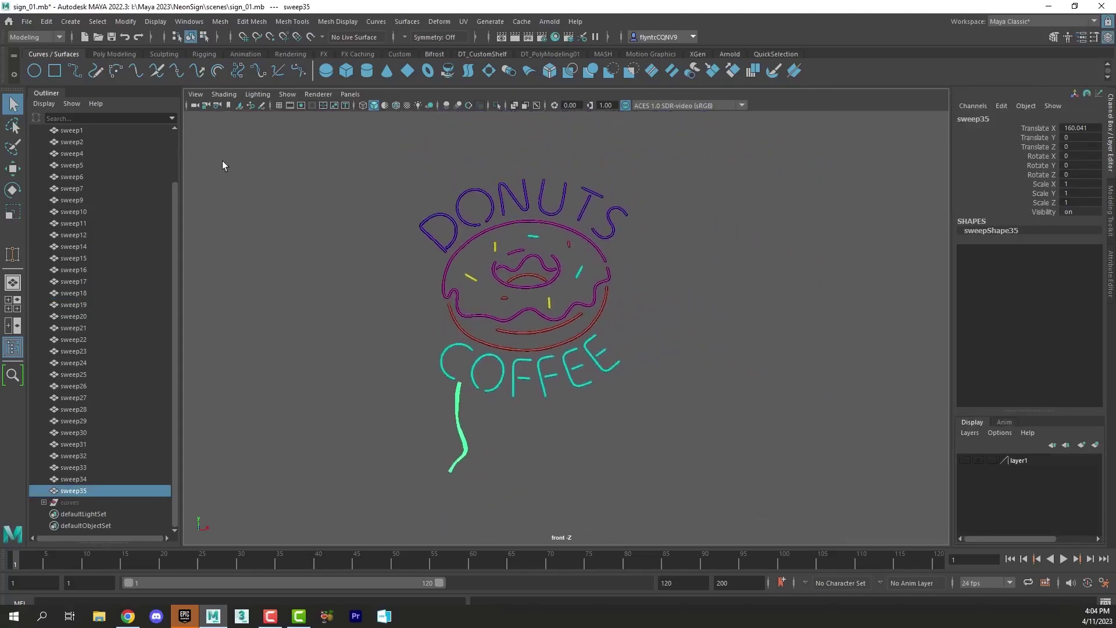
drag(281, 137, 807, 486)
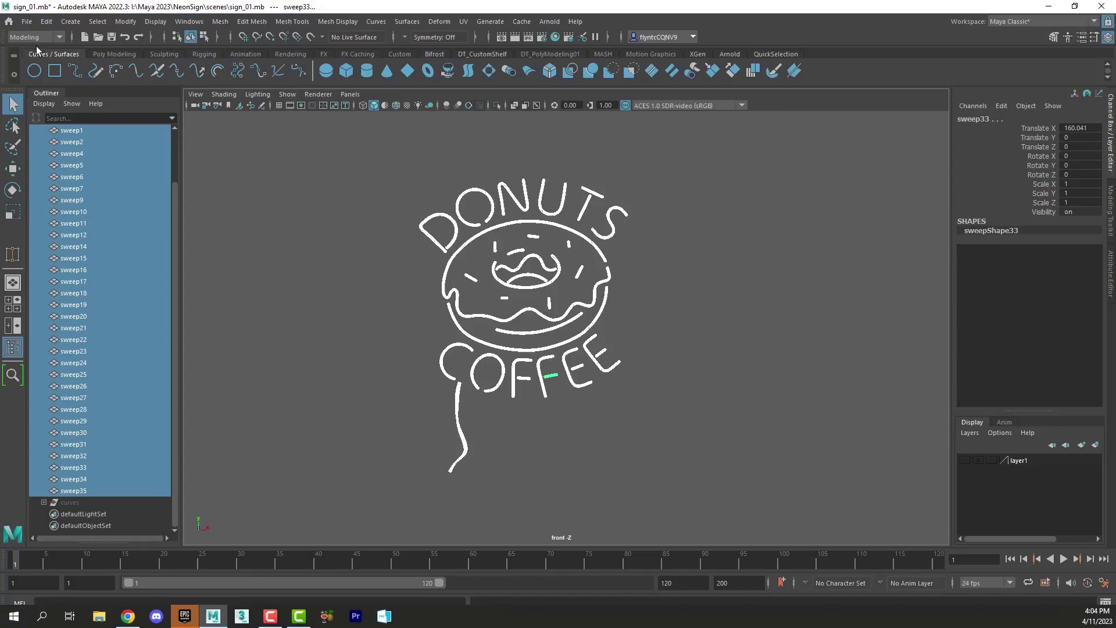
Step: Start an Export Selection with file type FBX export and file name 'DonutSign'
click(27, 22)
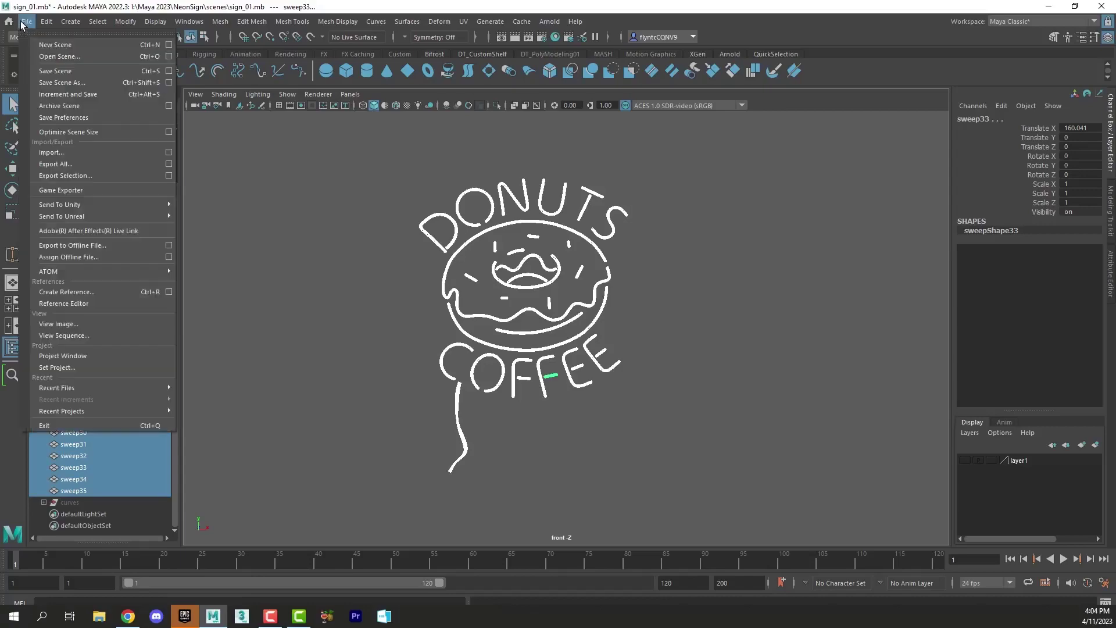
click(95, 174)
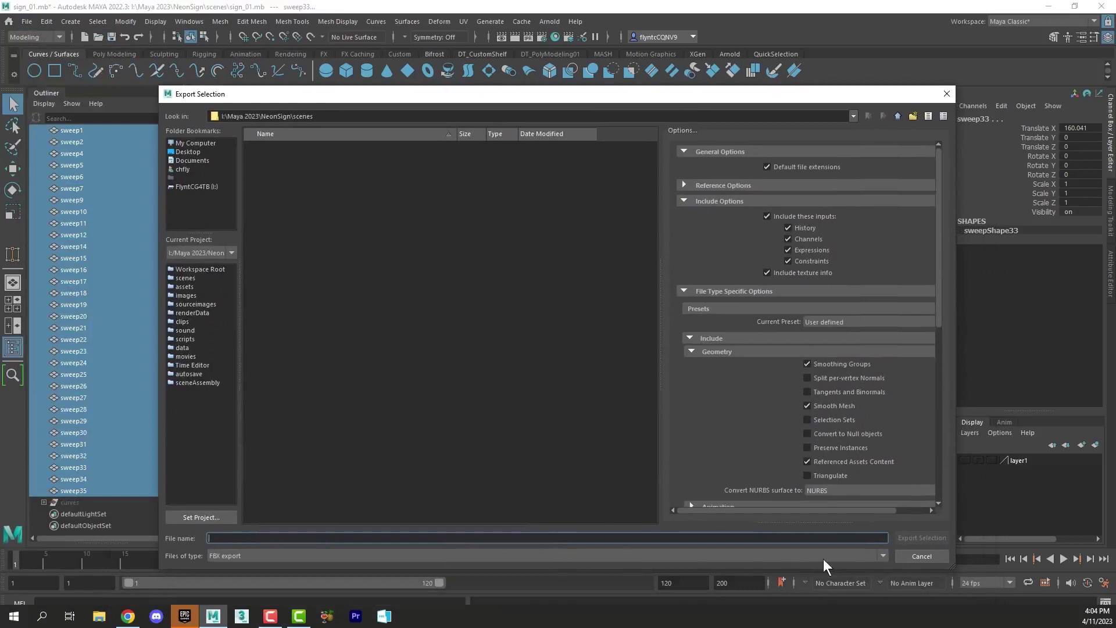
click(883, 555)
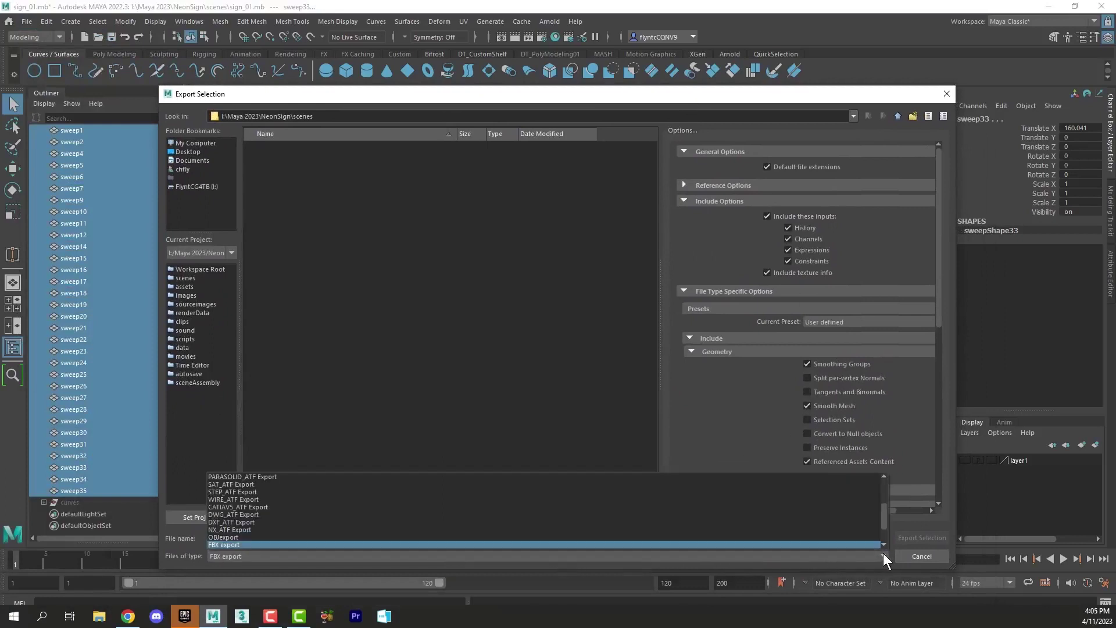
click(790, 545)
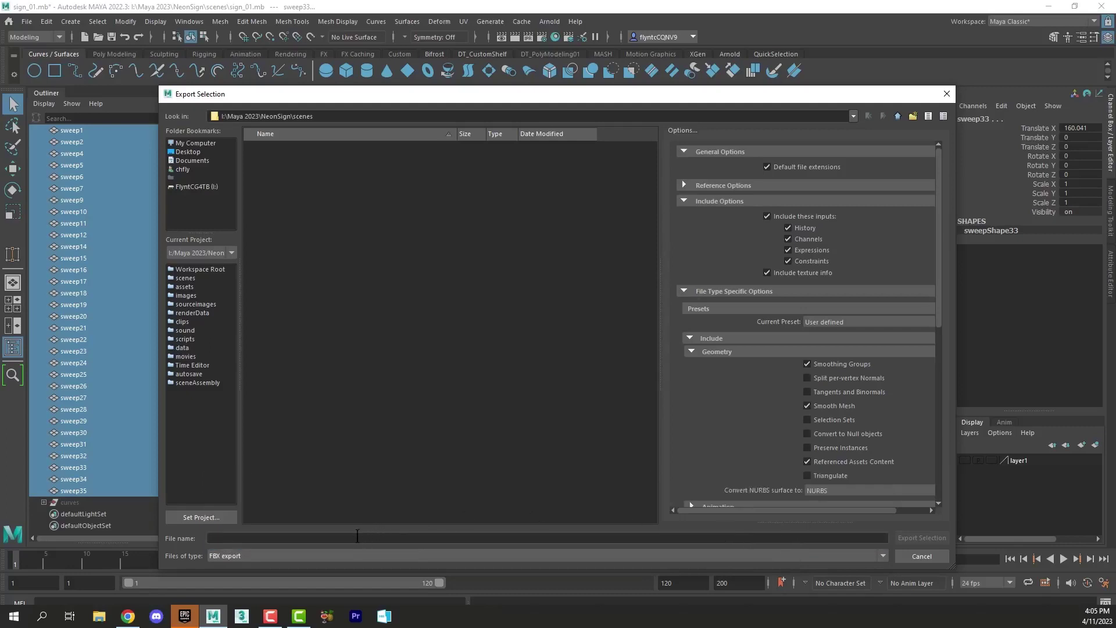
click(349, 537)
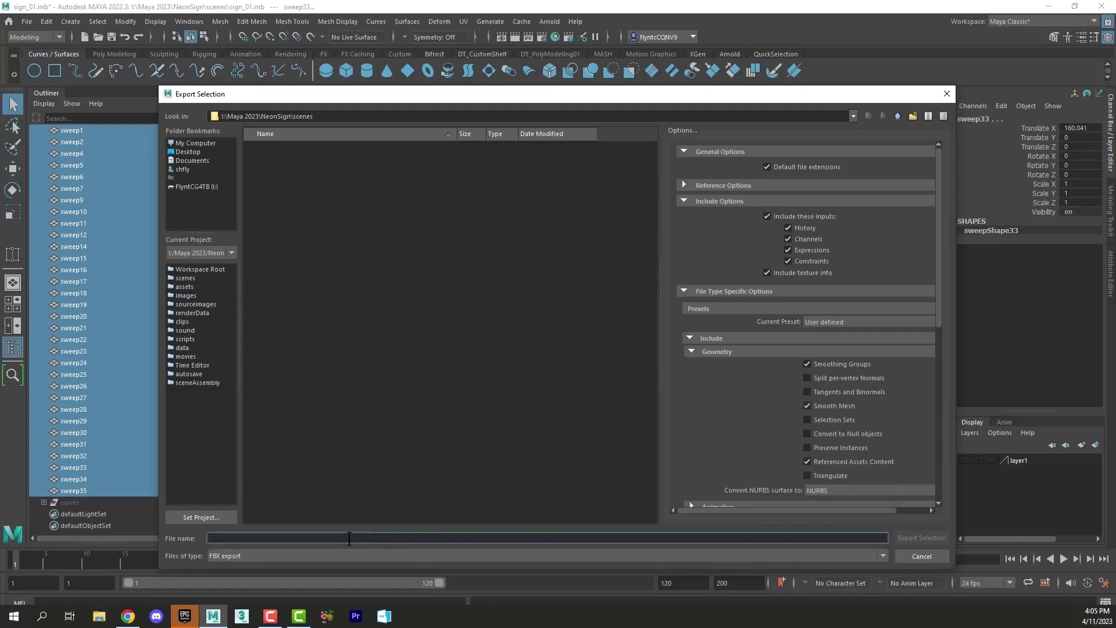
text(DonutSign)
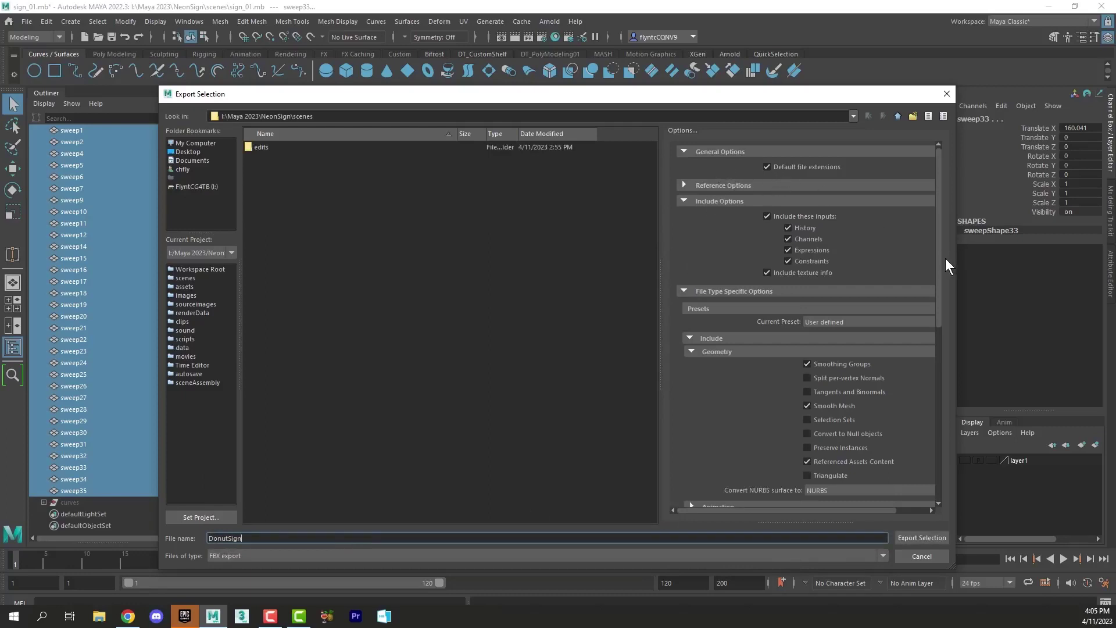
Step: Review the FBX options, keeping Embed Media, Binary file type and version FBX 2016/2017
drag(938, 269, 937, 297)
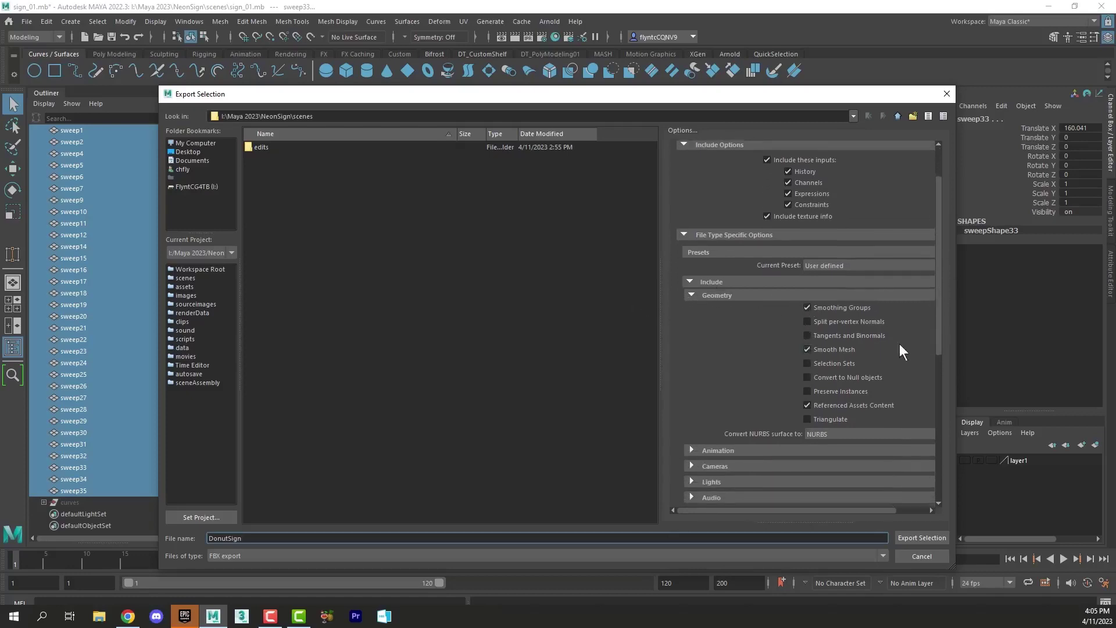
scroll(933, 345, down, 8)
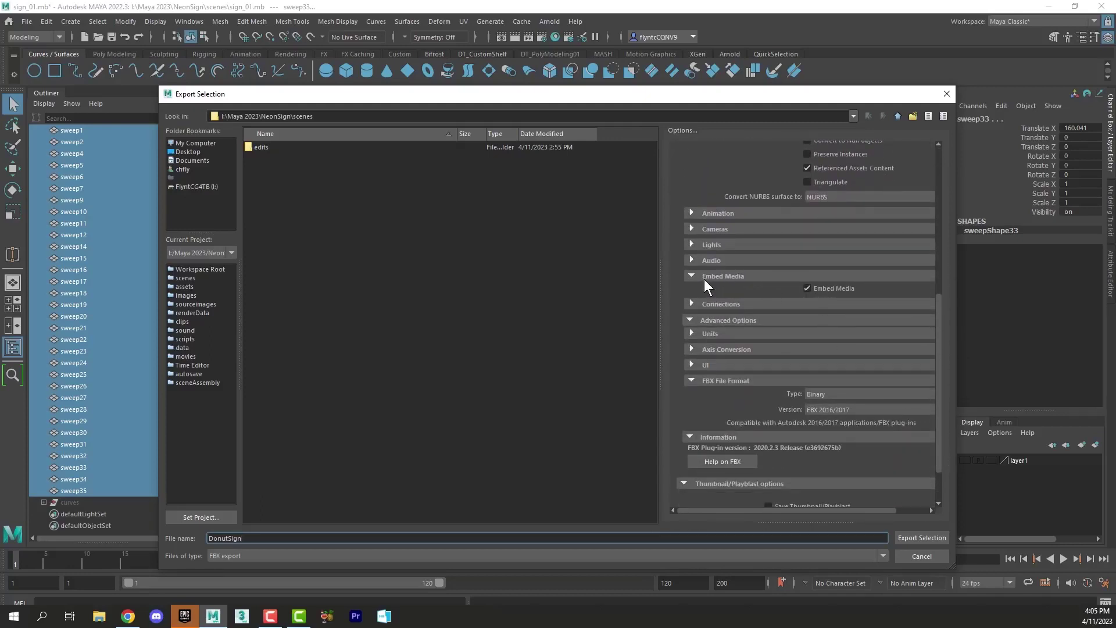
scroll(942, 304, down, 3)
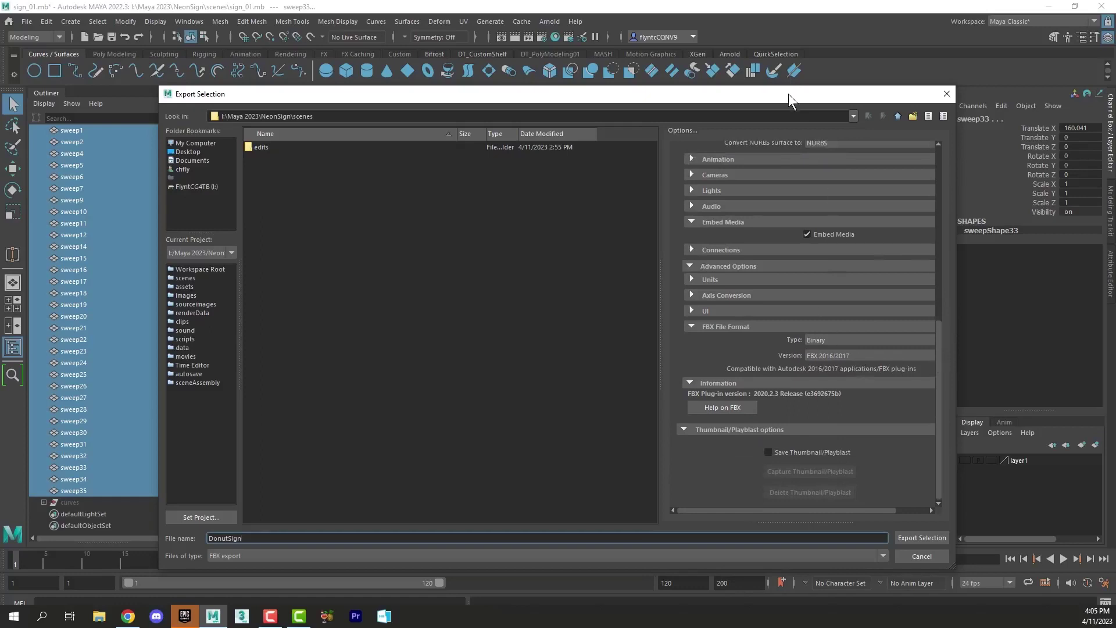
drag(789, 94, 750, 88)
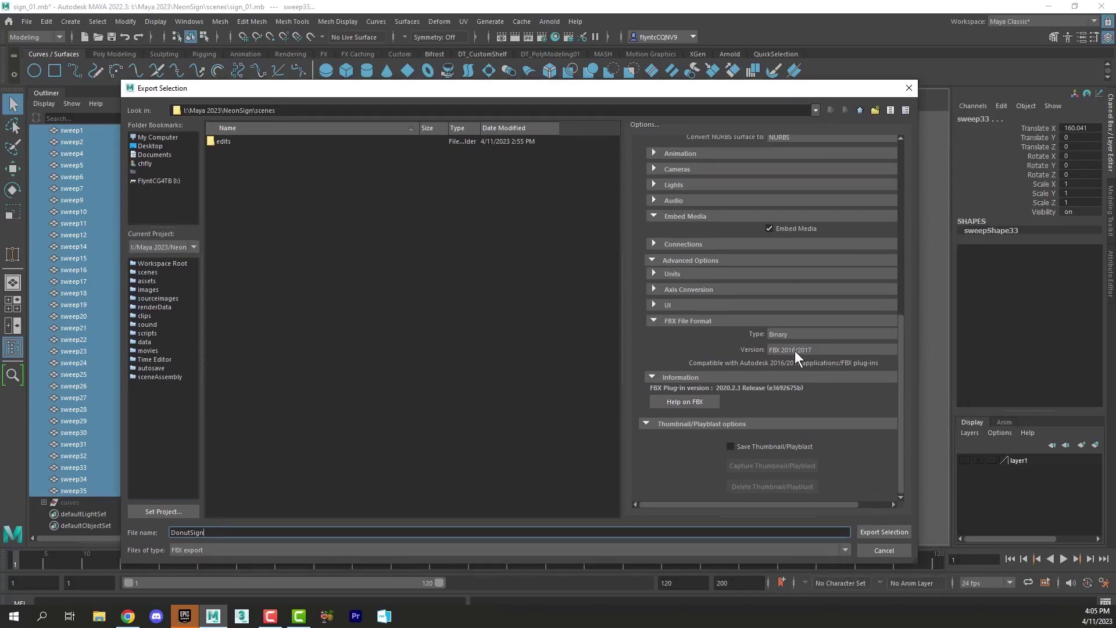
click(827, 351)
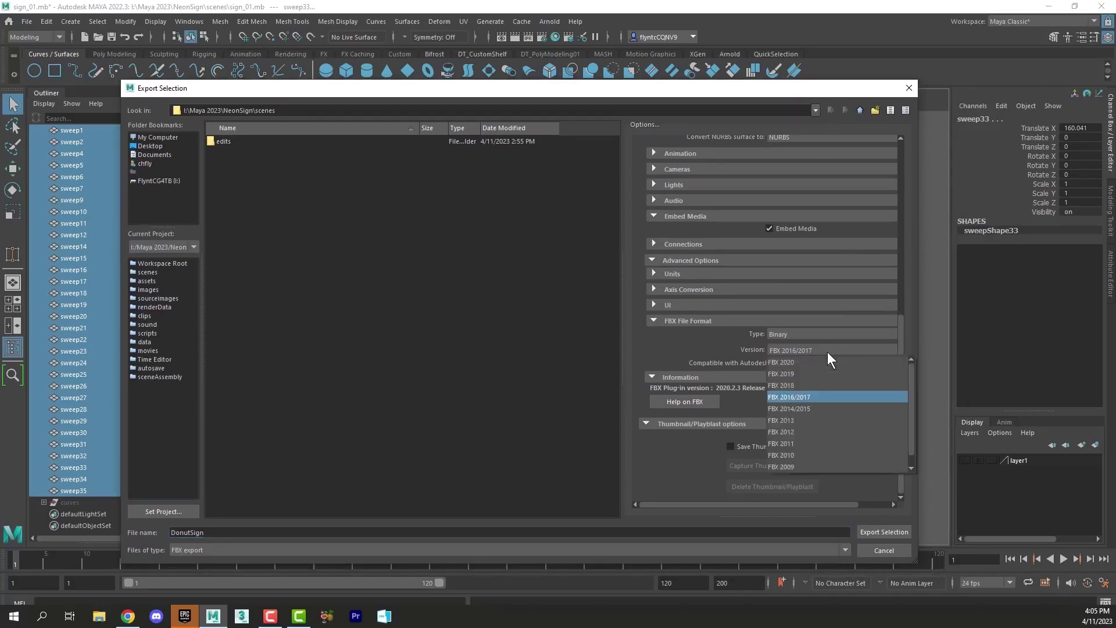
click(821, 396)
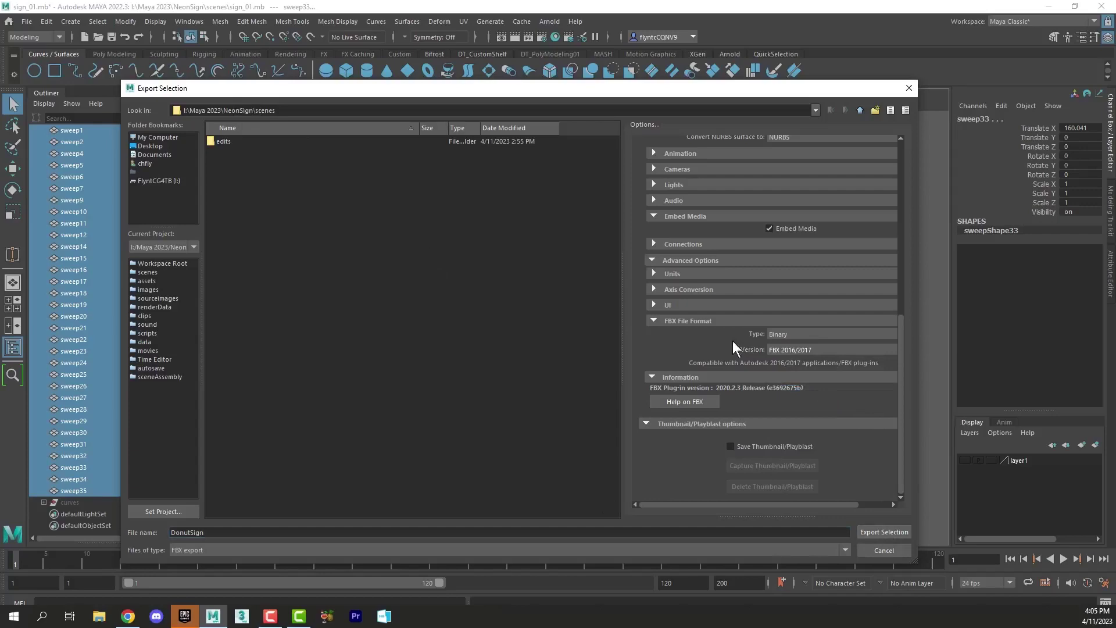
Step: Export the DonutSign FBX, deselect, save the scene as sign_01.mb, and close Maya
click(895, 531)
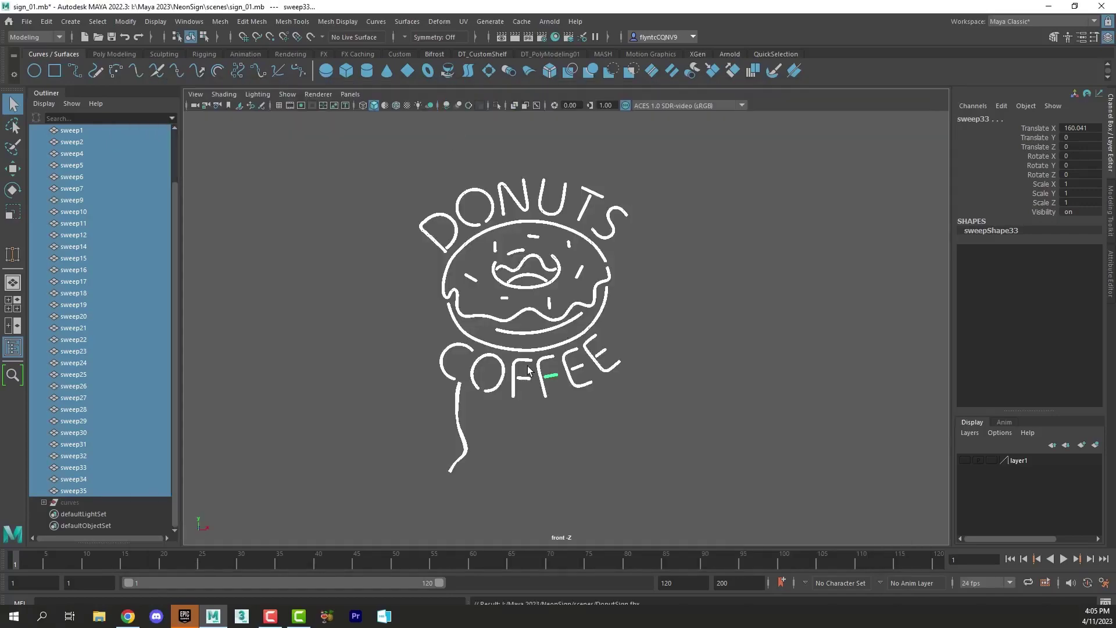
click(379, 296)
click(27, 21)
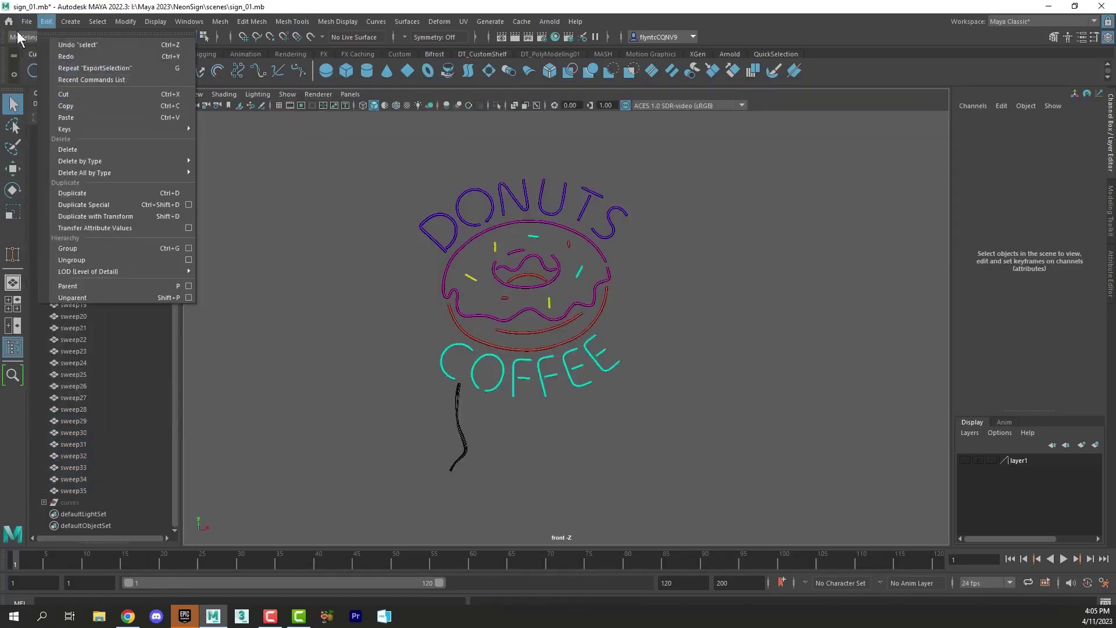
click(48, 75)
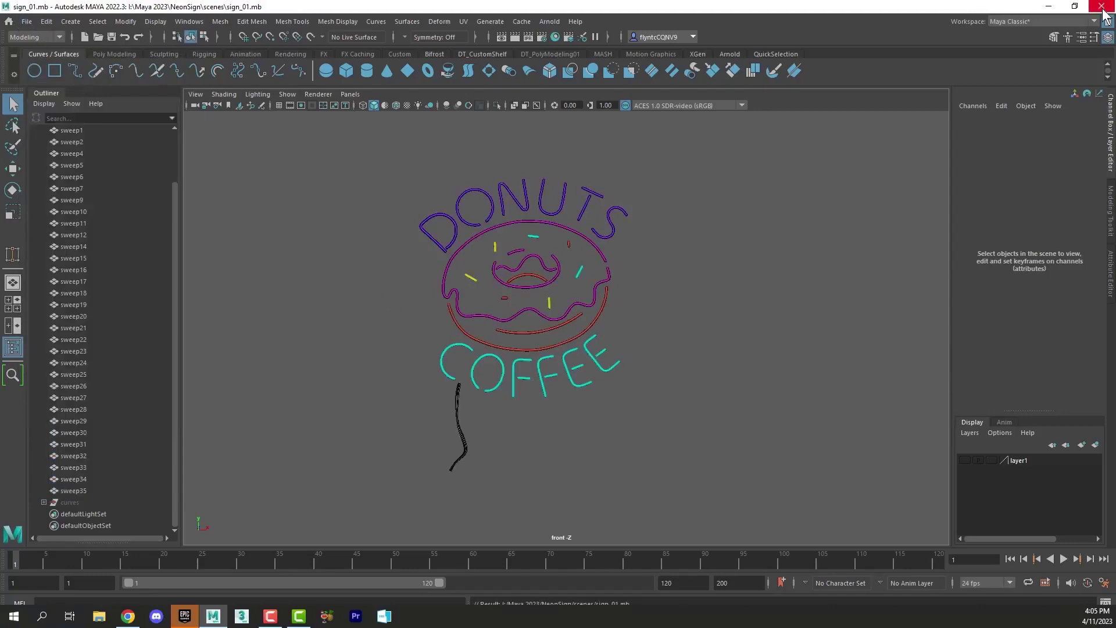
click(1102, 7)
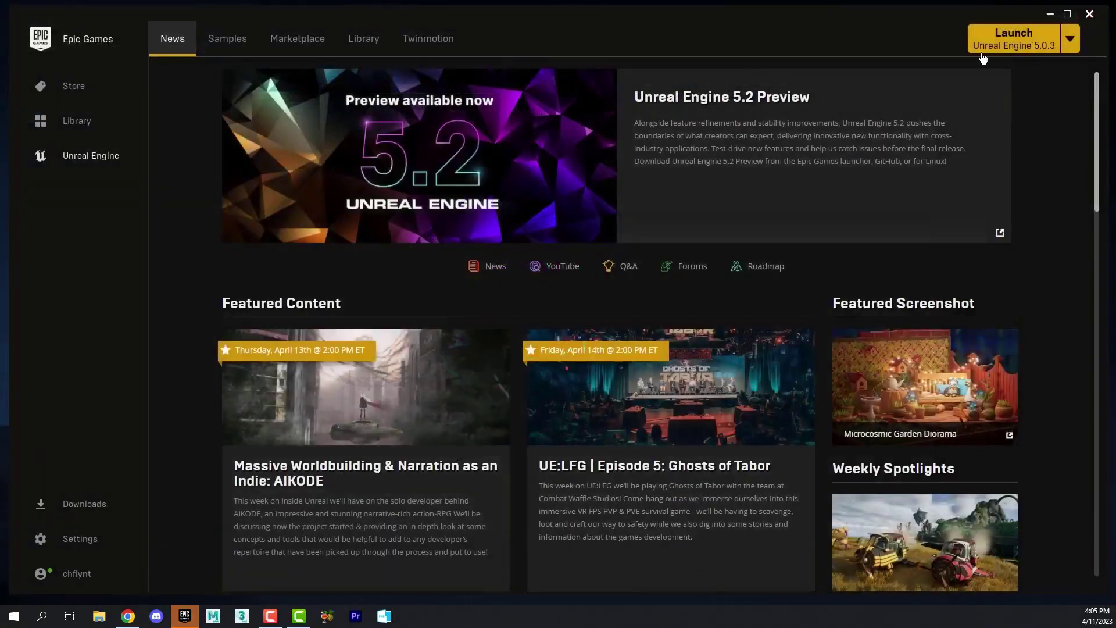